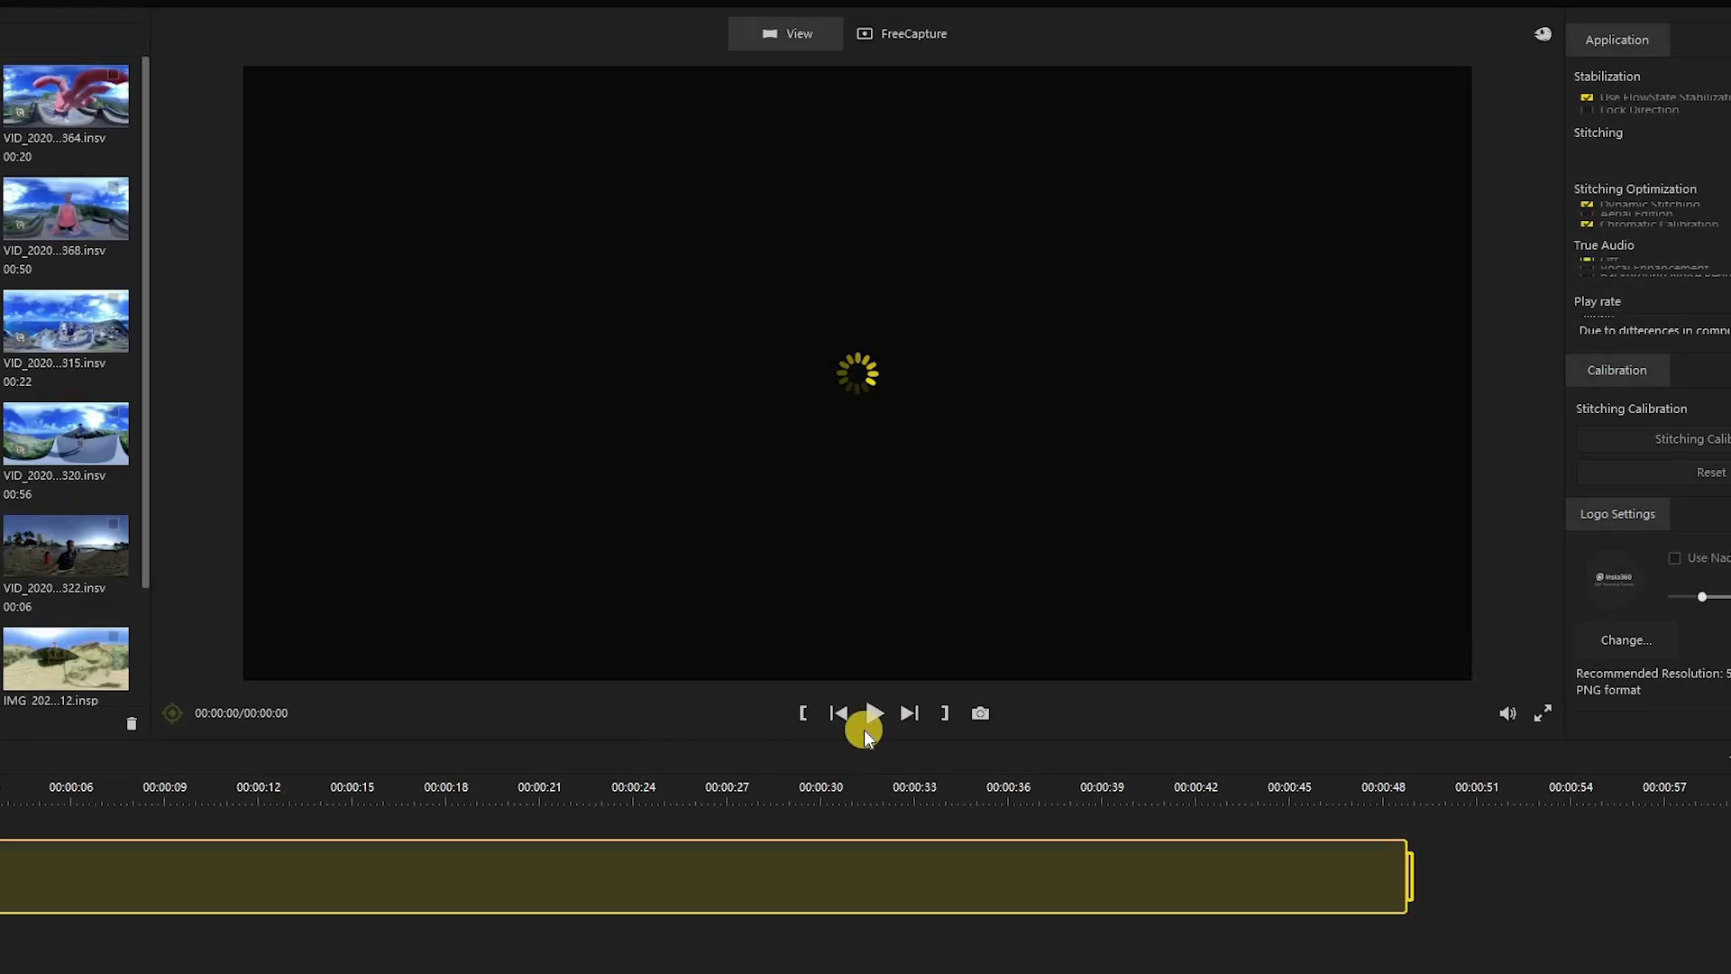
- Preview the beach clip VID_2020...314.insv and look through the imported footage
{"action": "left_click", "coordinate": [873, 717]}
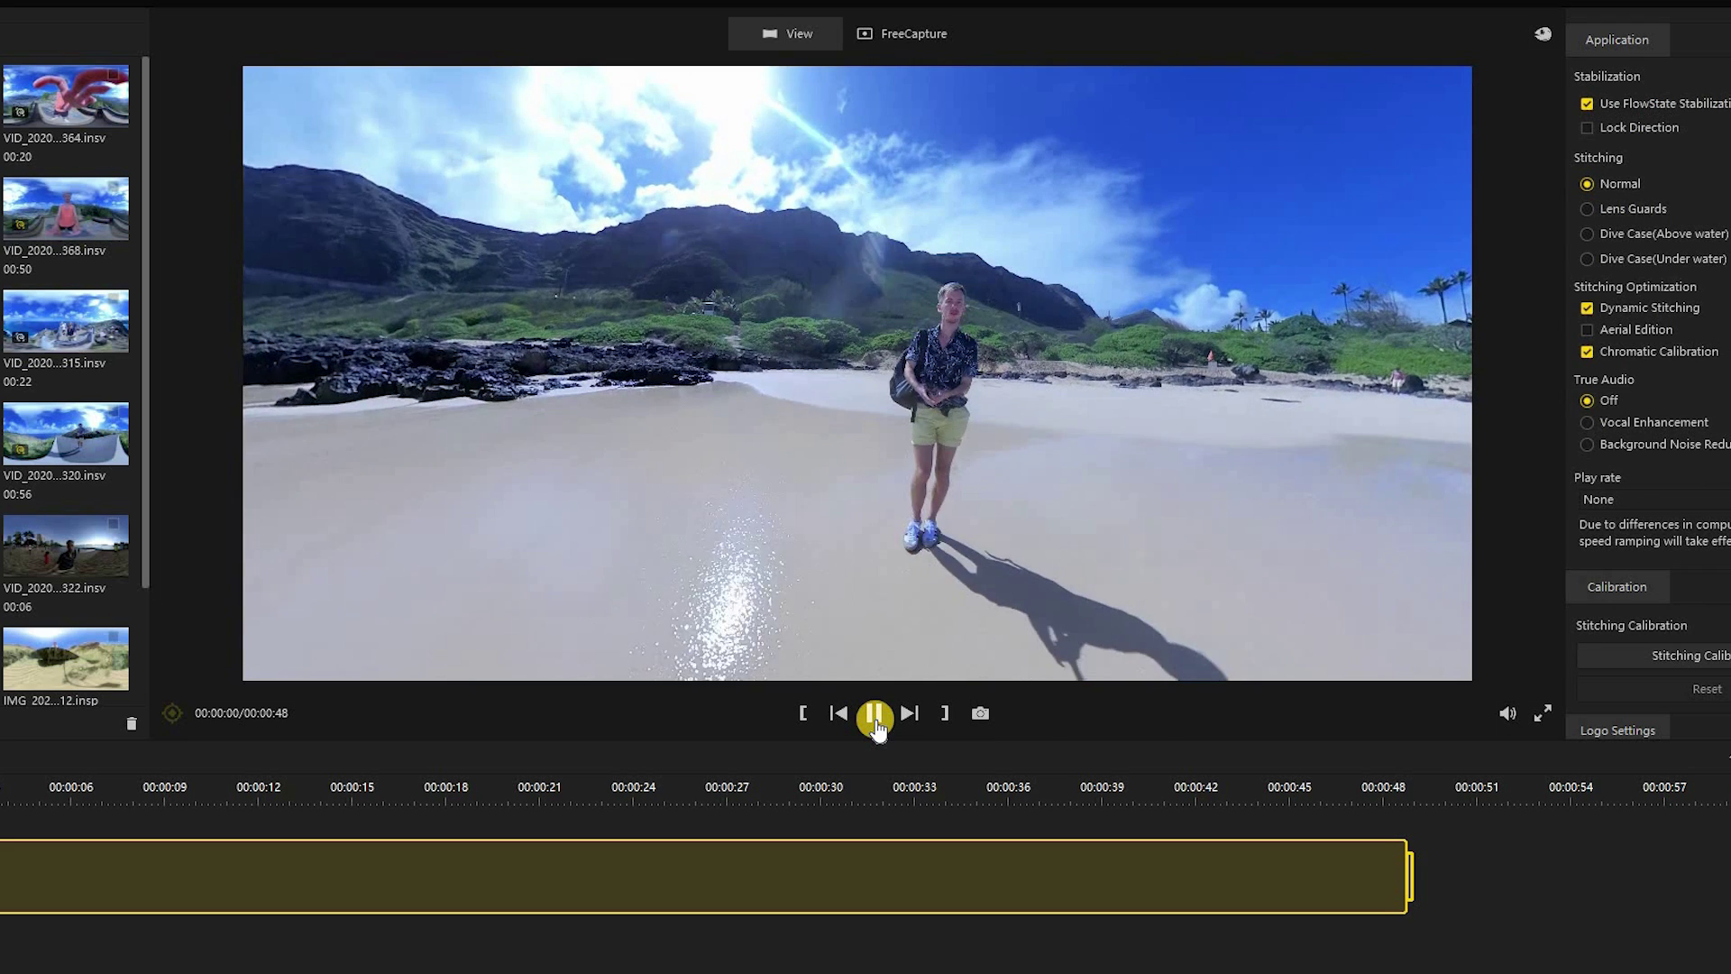
{"action": "left_click", "coordinate": [874, 719]}
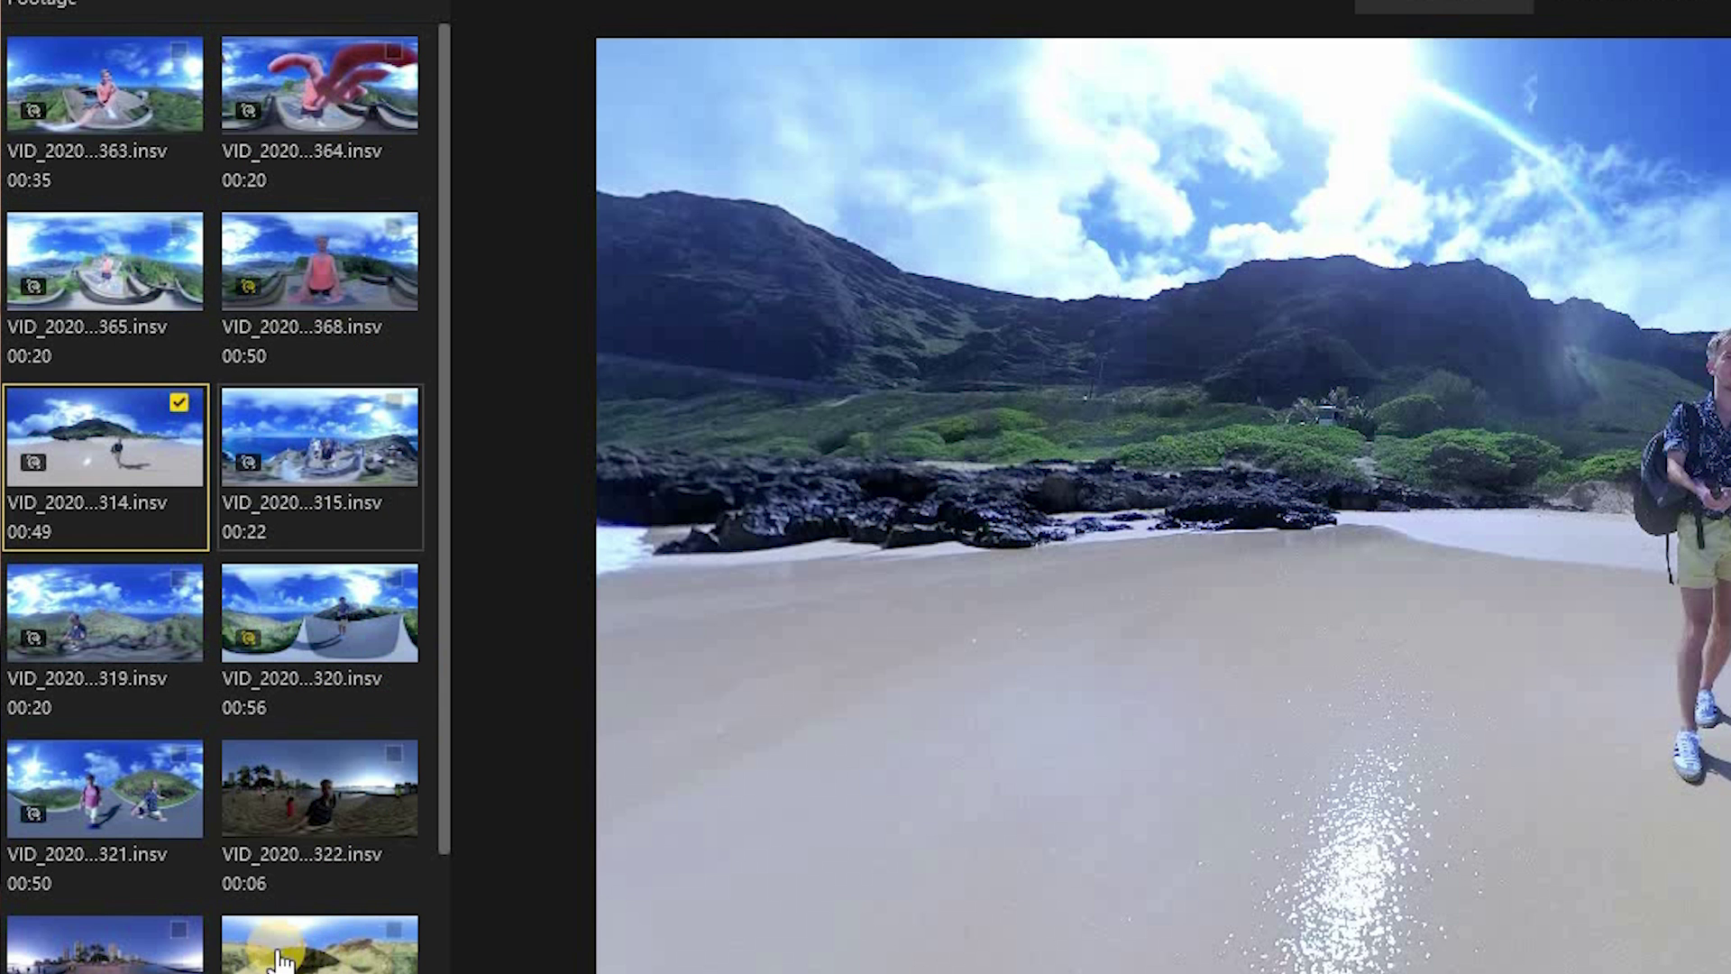
{"action": "scroll", "coordinate": [328, 928], "scroll_direction": "down", "scroll_amount": 3}
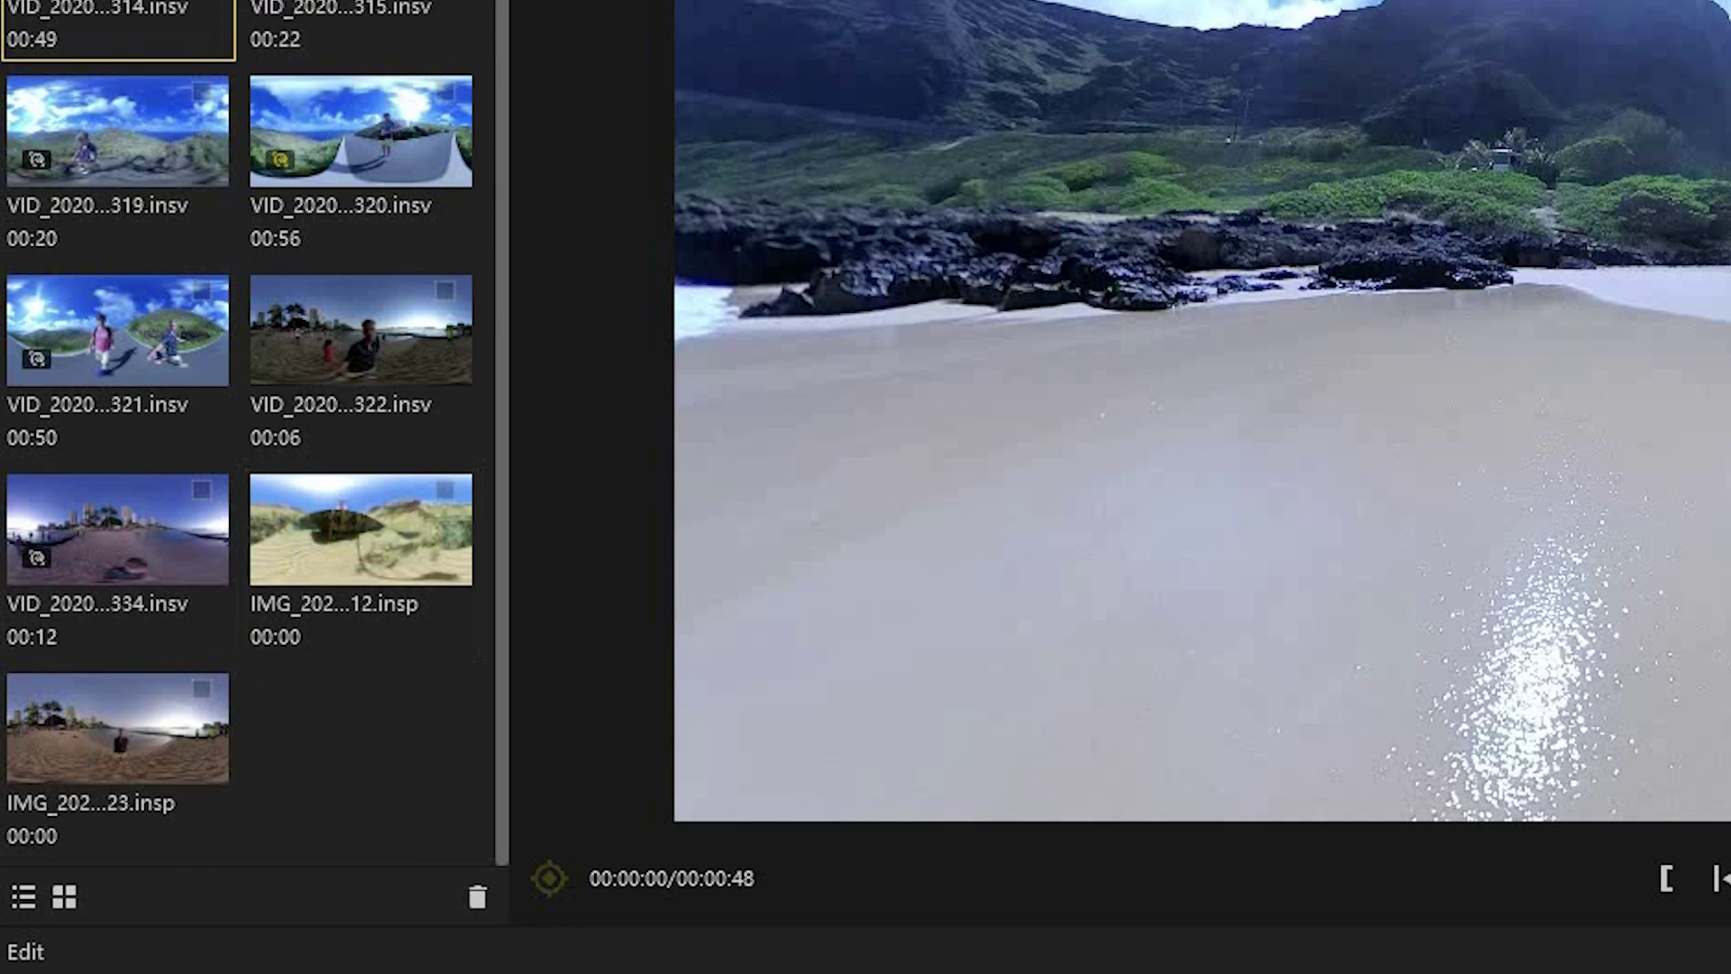
{"action": "scroll", "coordinate": [289, 707], "scroll_direction": "up", "scroll_amount": 3}
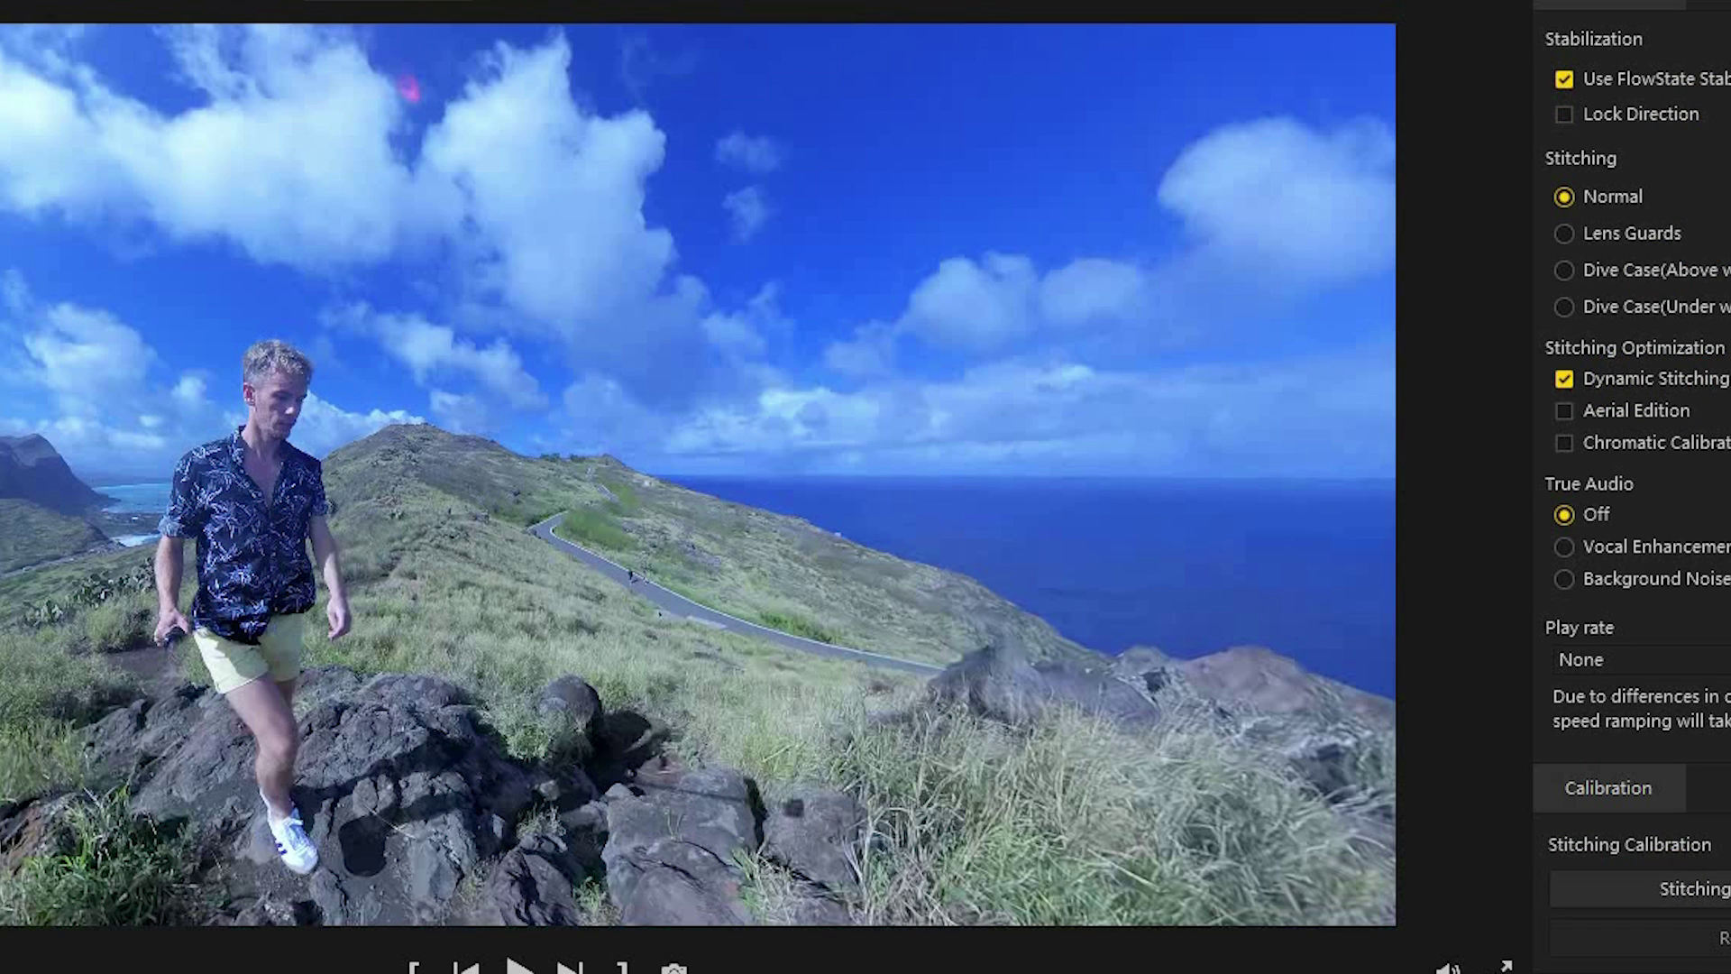
- Toggle Dynamic Stitching and Chromatic Calibration on the hill and road clips to compare their effect on the stitched image
{"action": "left_click", "coordinate": [1565, 378]}
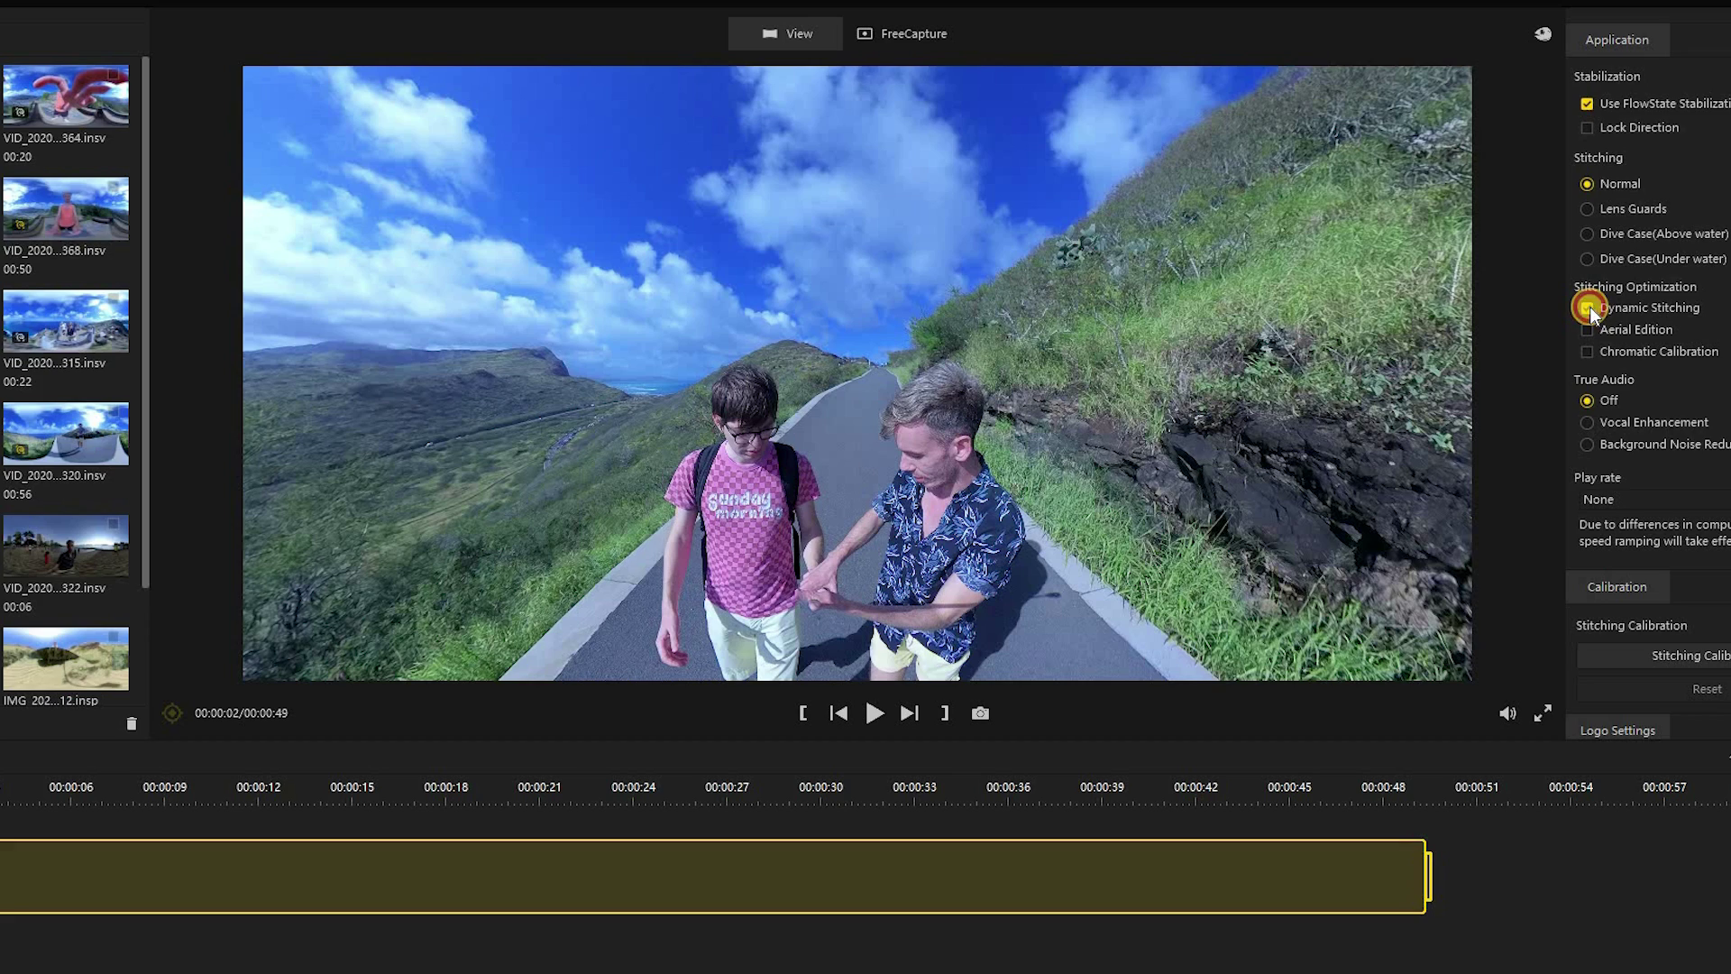
{"action": "left_click", "coordinate": [1589, 306]}
{"action": "left_click", "coordinate": [1587, 354]}
{"action": "left_click", "coordinate": [1588, 356]}
{"action": "left_click", "coordinate": [39, 505]}
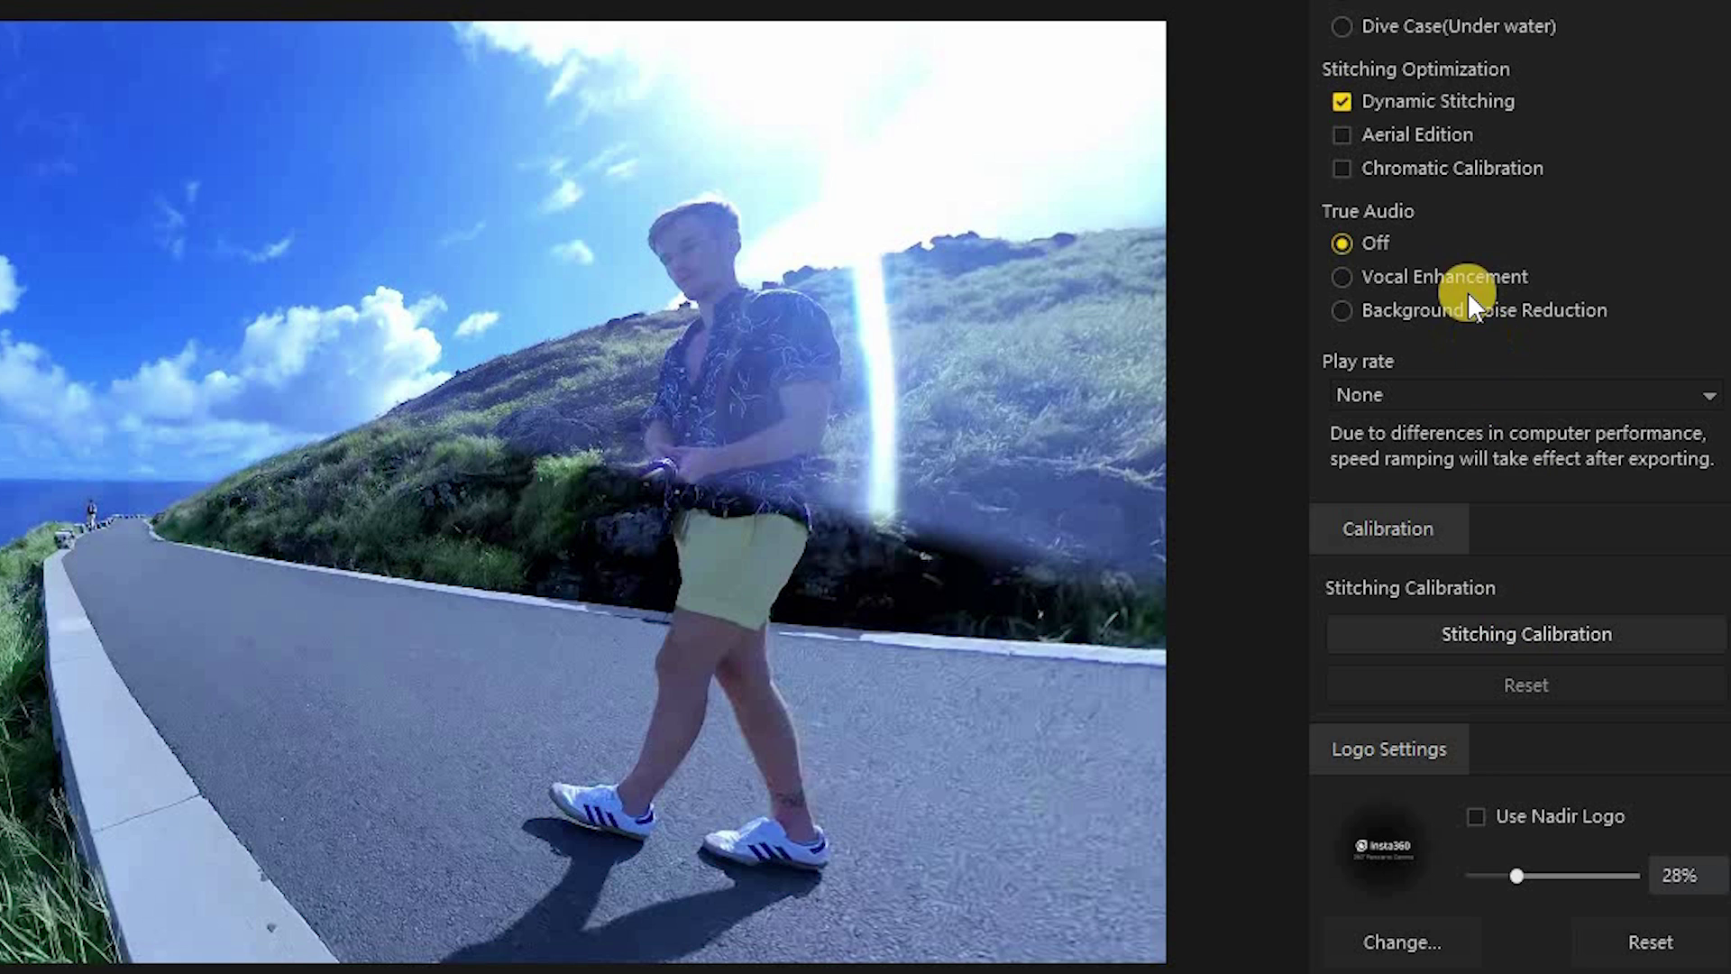
- Review the stabilization, stitching and audio options for the road clip and run Stitching Calibration on it
{"action": "scroll", "coordinate": [1461, 418], "scroll_direction": "up", "scroll_amount": 1}
{"action": "scroll", "coordinate": [1459, 415], "scroll_direction": "up", "scroll_amount": 1}
{"action": "scroll", "coordinate": [1466, 428], "scroll_direction": "down", "scroll_amount": 2}
{"action": "scroll", "coordinate": [1447, 411], "scroll_direction": "up", "scroll_amount": 3}
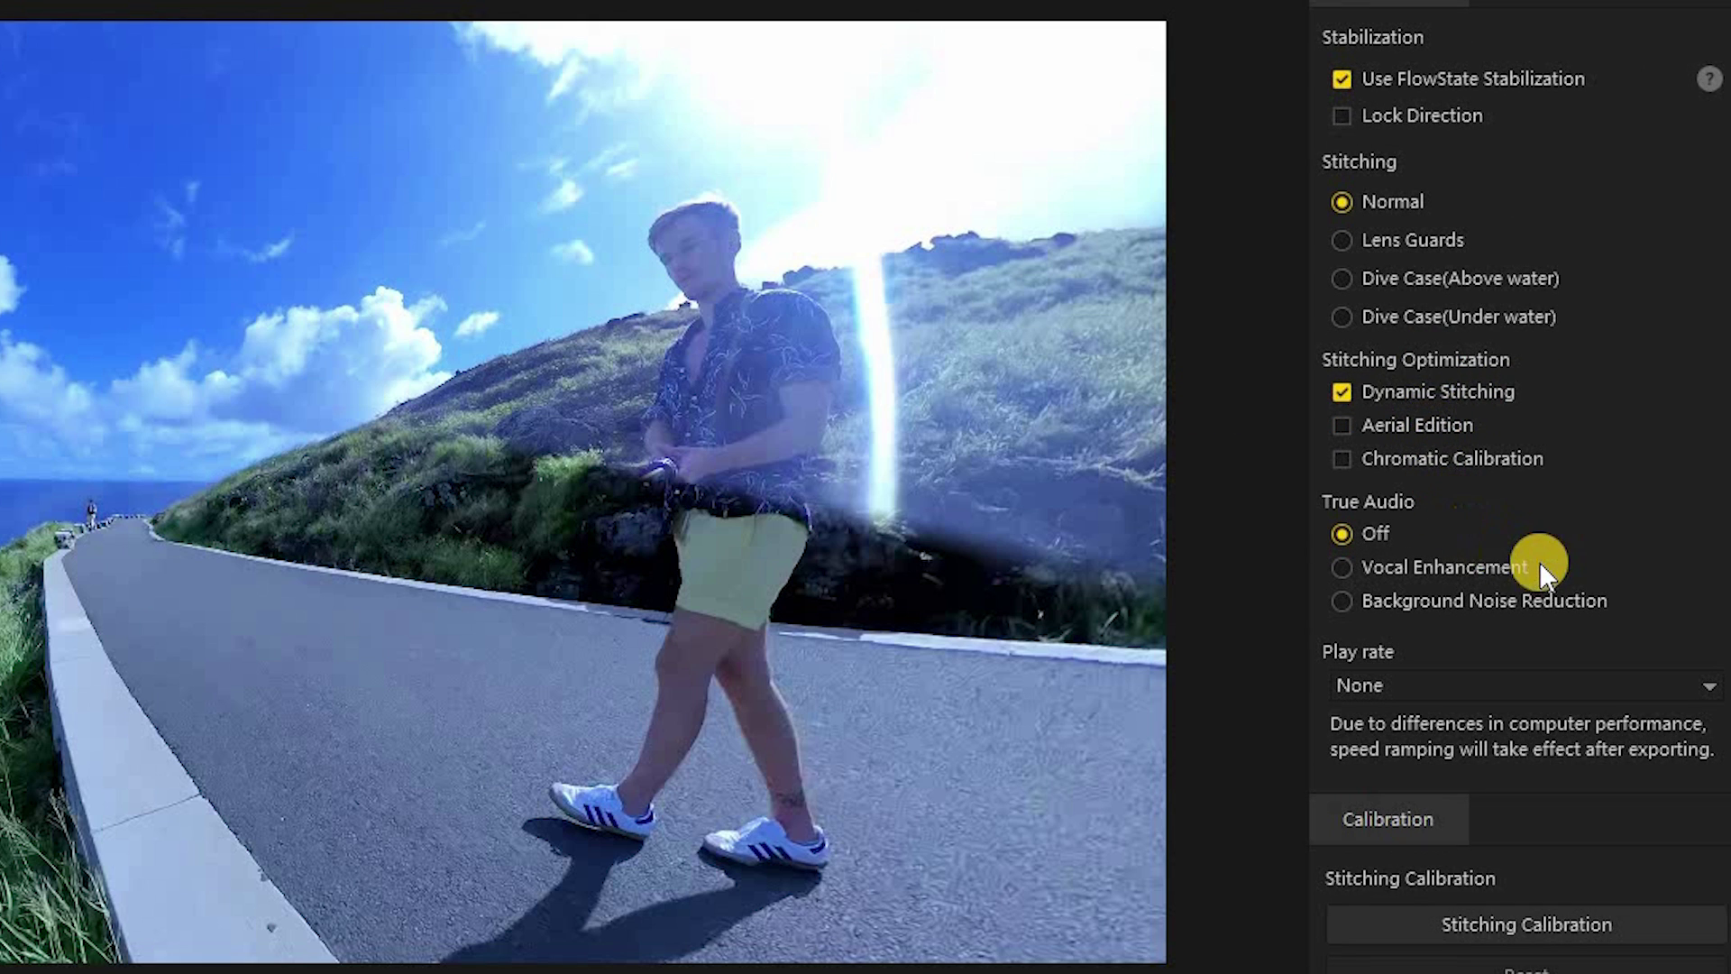
{"action": "scroll", "coordinate": [1524, 595], "scroll_direction": "down", "scroll_amount": 3}
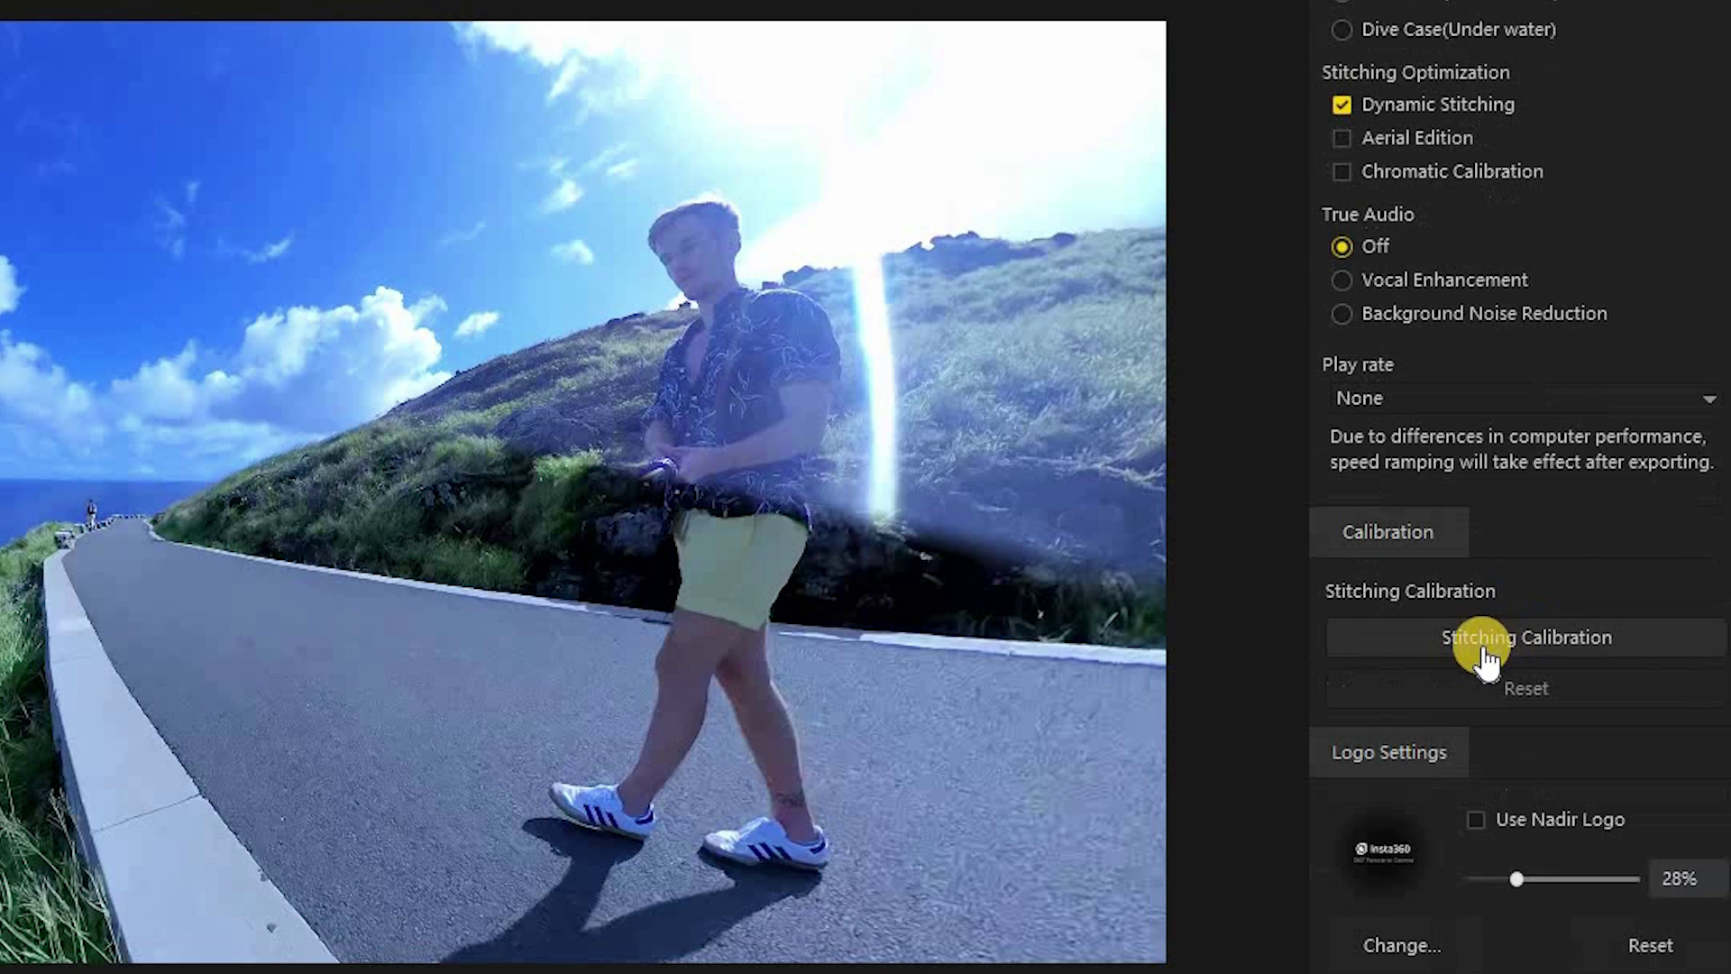
{"action": "left_click", "coordinate": [1532, 638]}
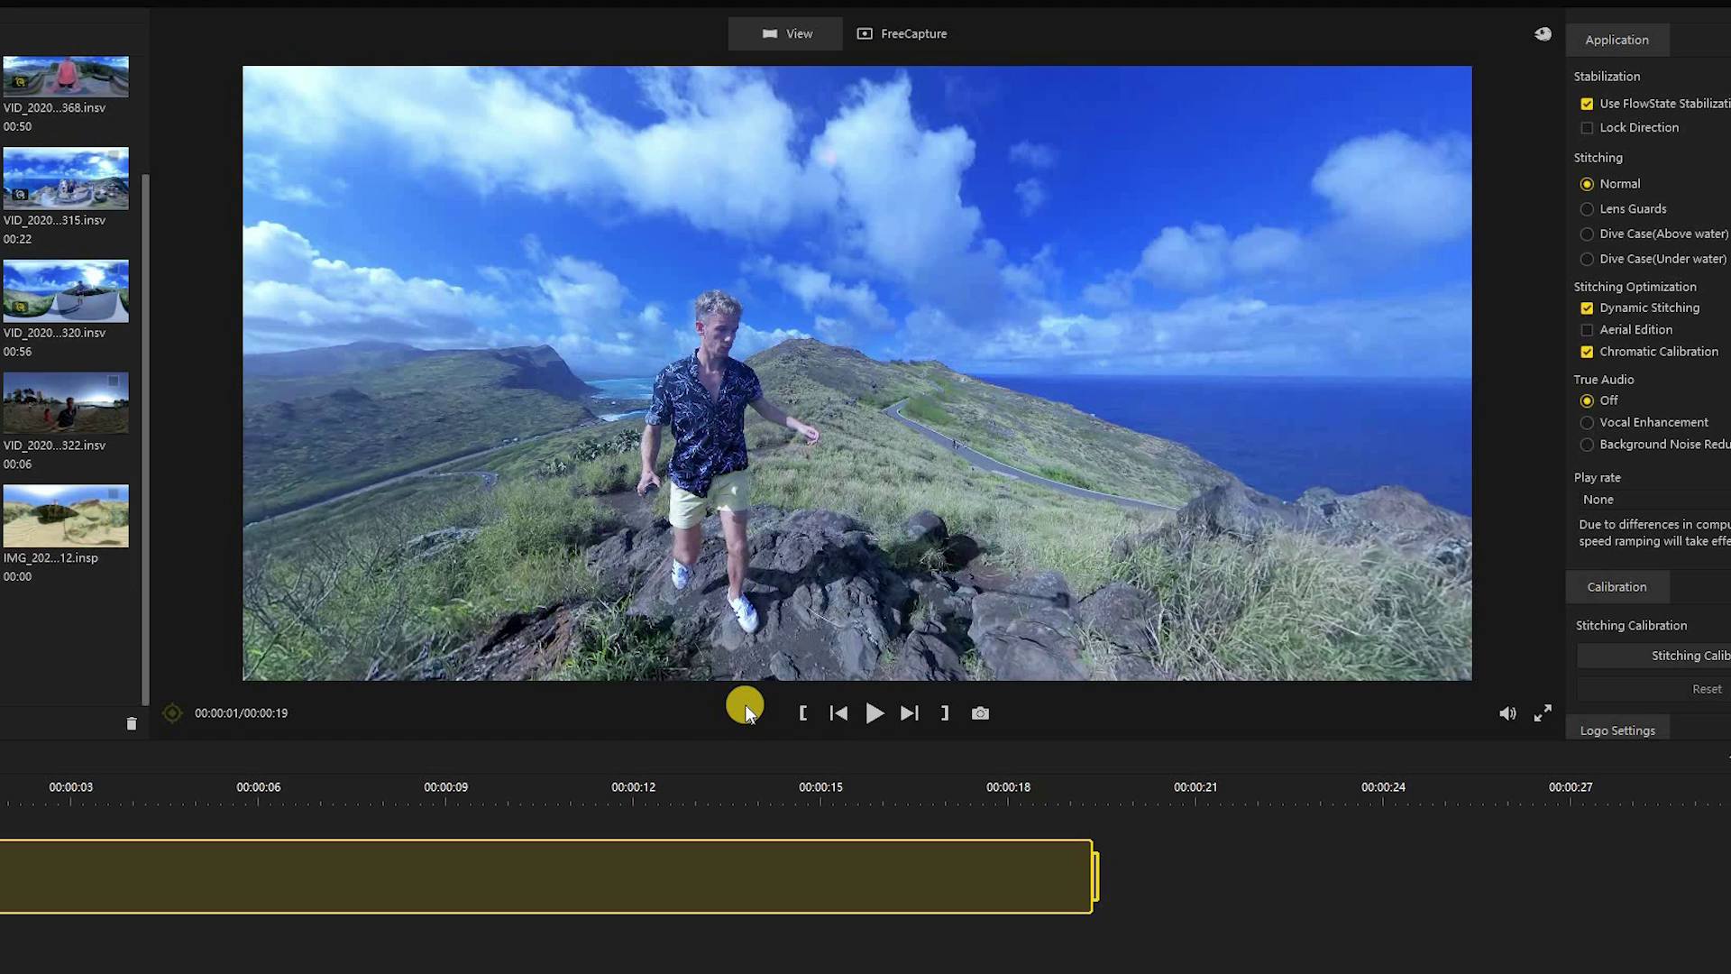
- Open the Auto Framing results of clip VID_2020...320.insv and preview its suggested shots, including the 9-second one
{"action": "scroll", "coordinate": [65, 361], "scroll_direction": "up", "scroll_amount": 2}
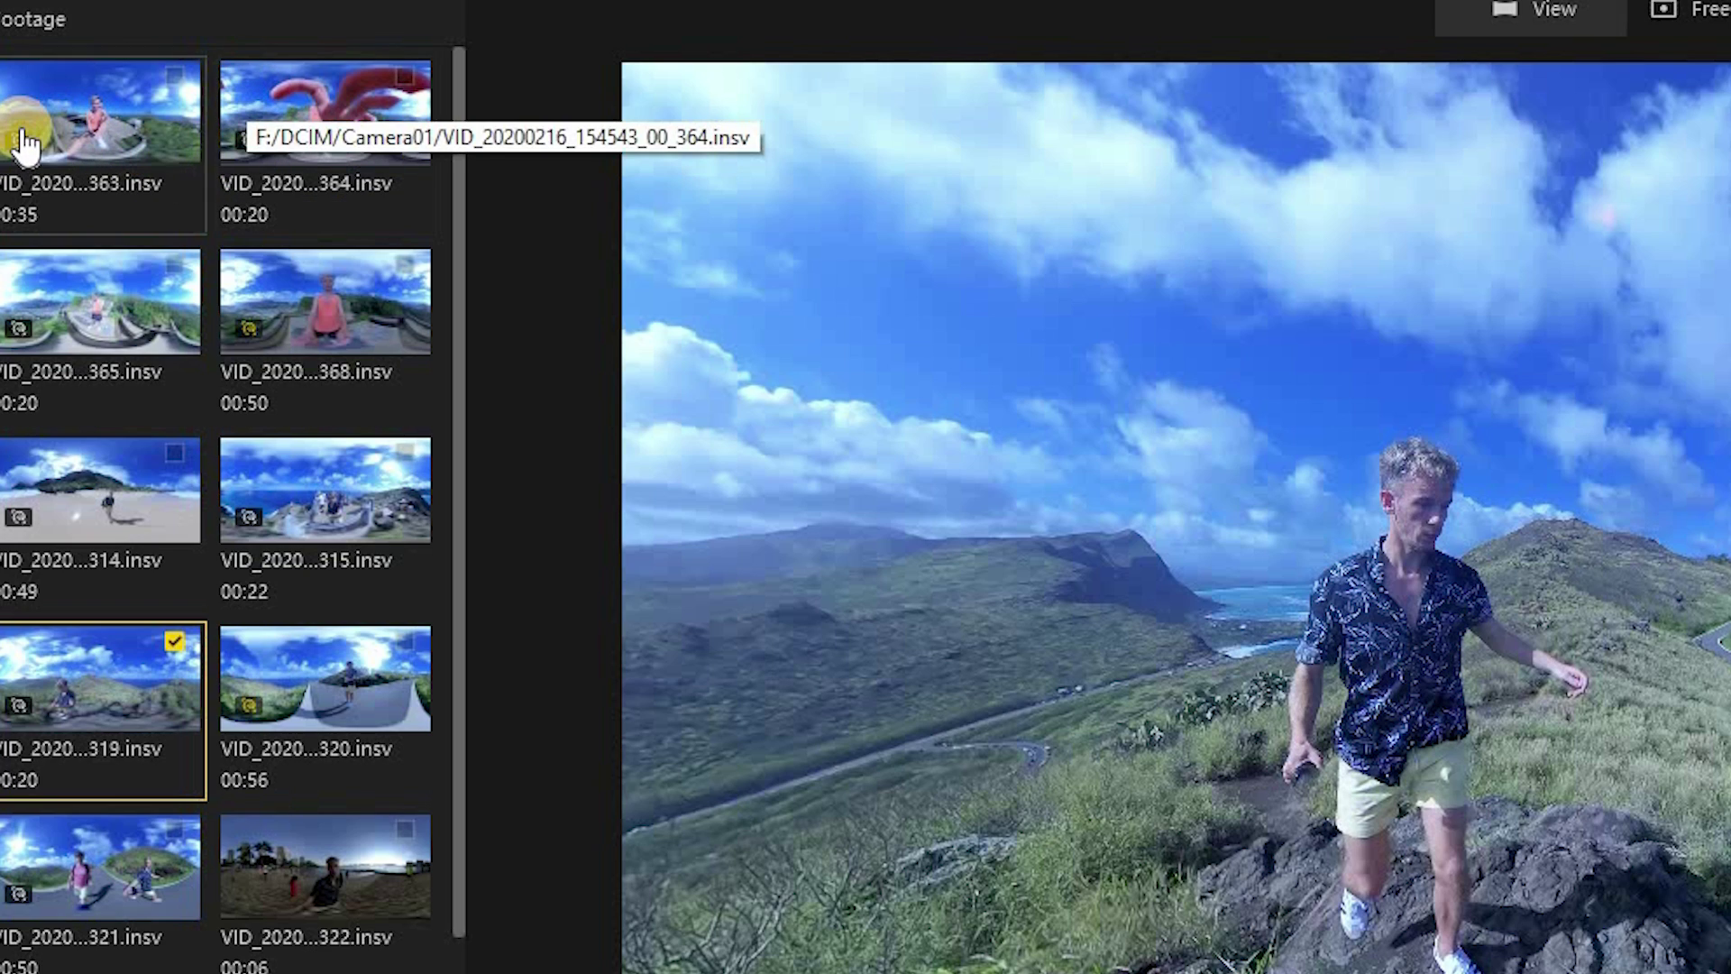
{"action": "left_click", "coordinate": [18, 335]}
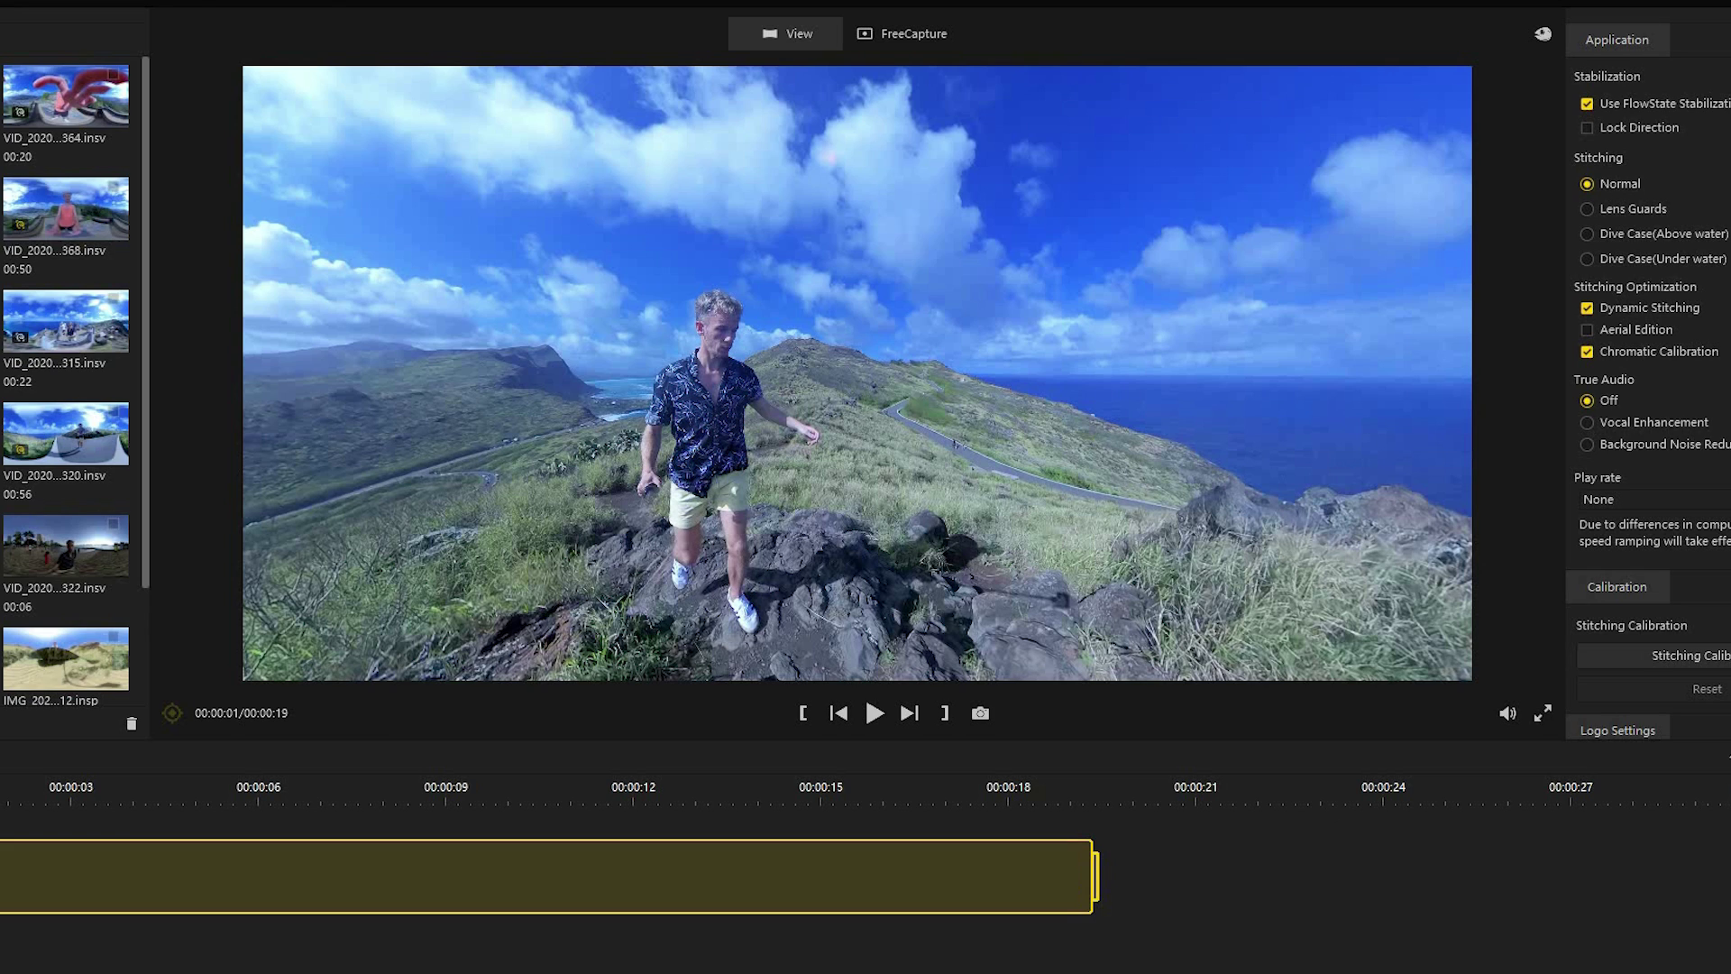
{"action": "left_click", "coordinate": [281, 341]}
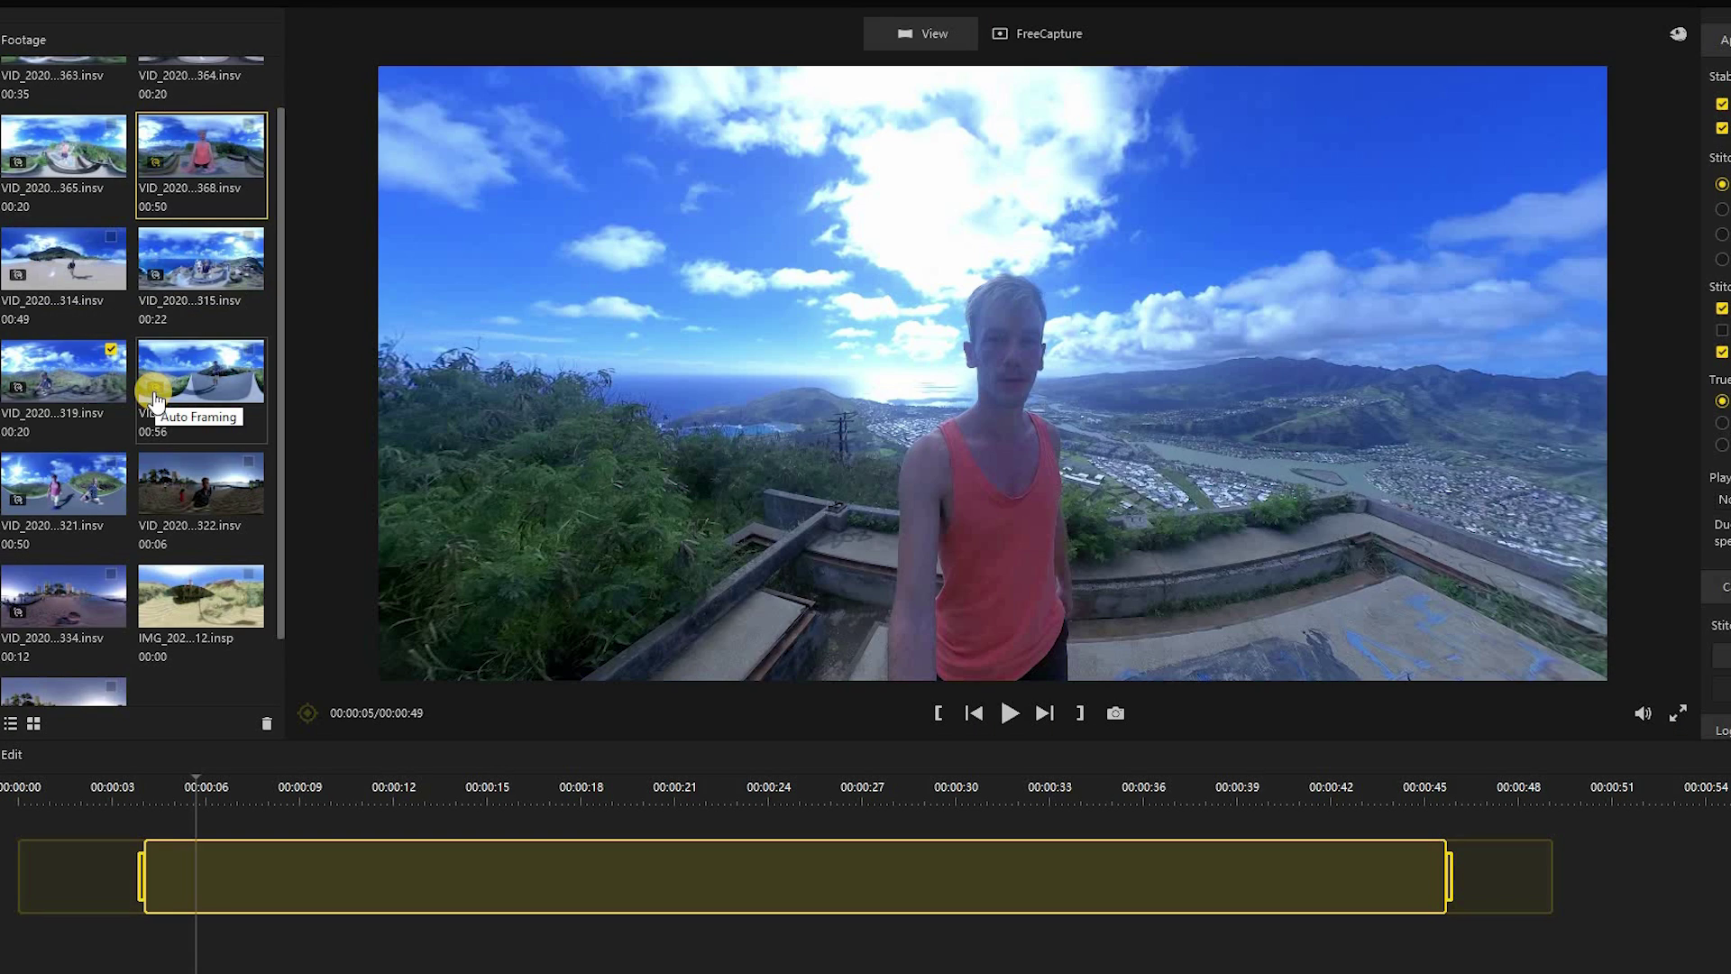
{"action": "left_click", "coordinate": [153, 393]}
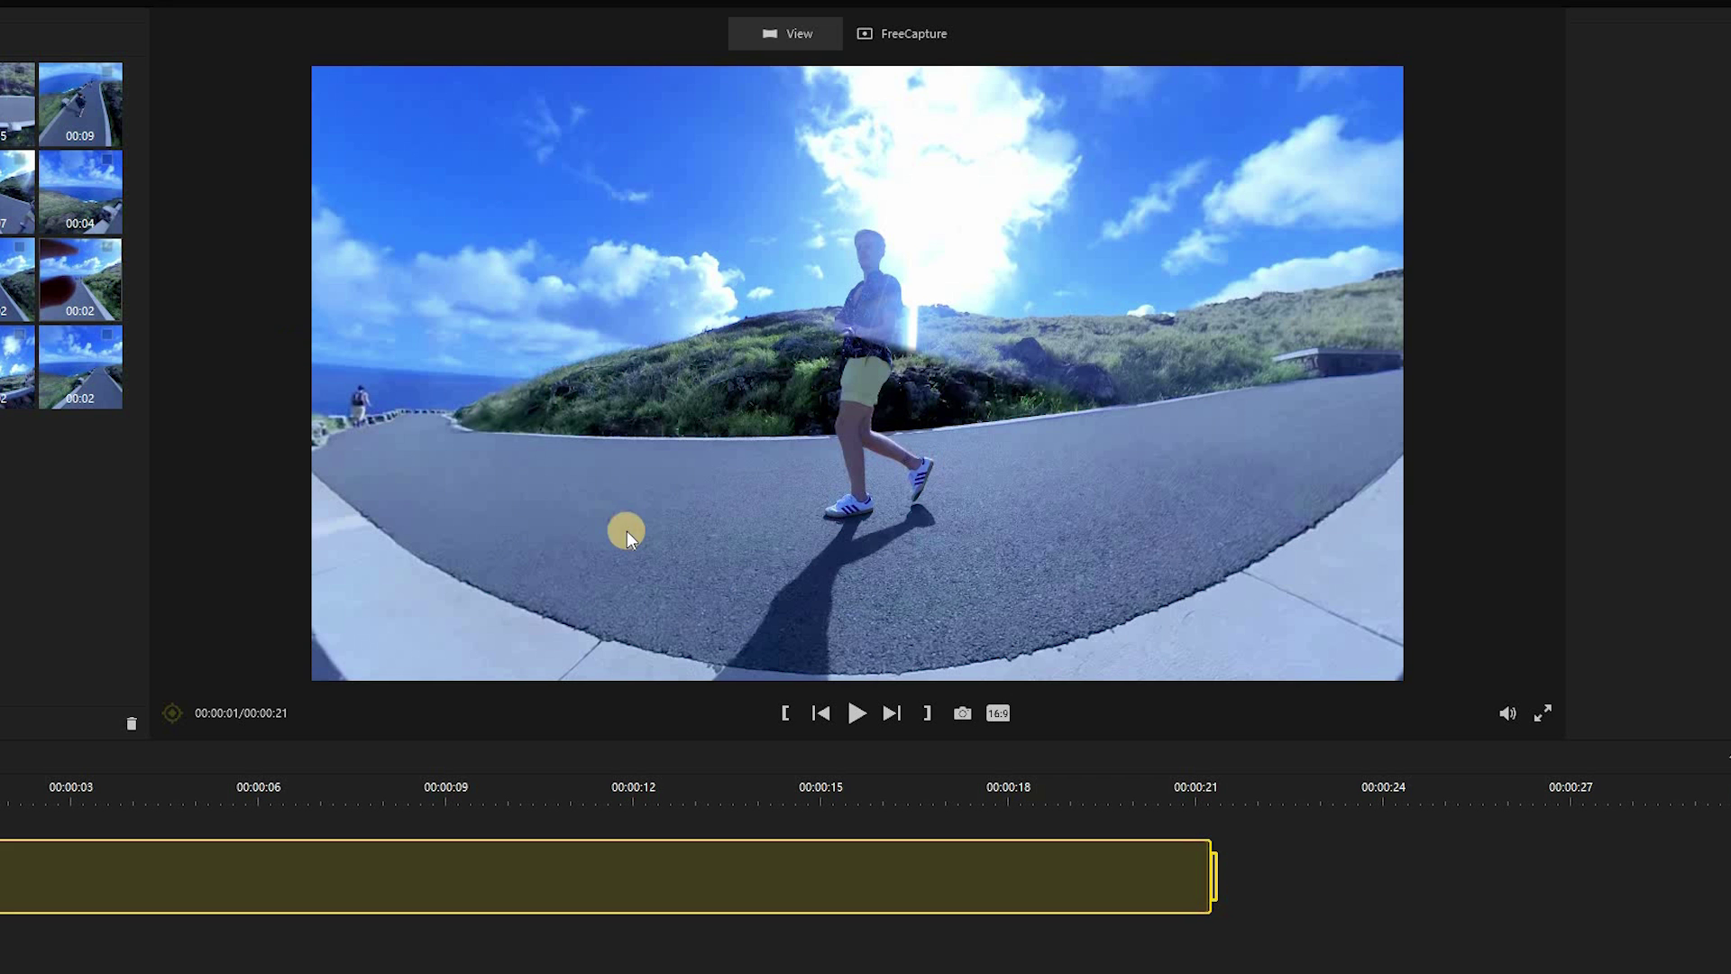
{"action": "key", "text": "space"}
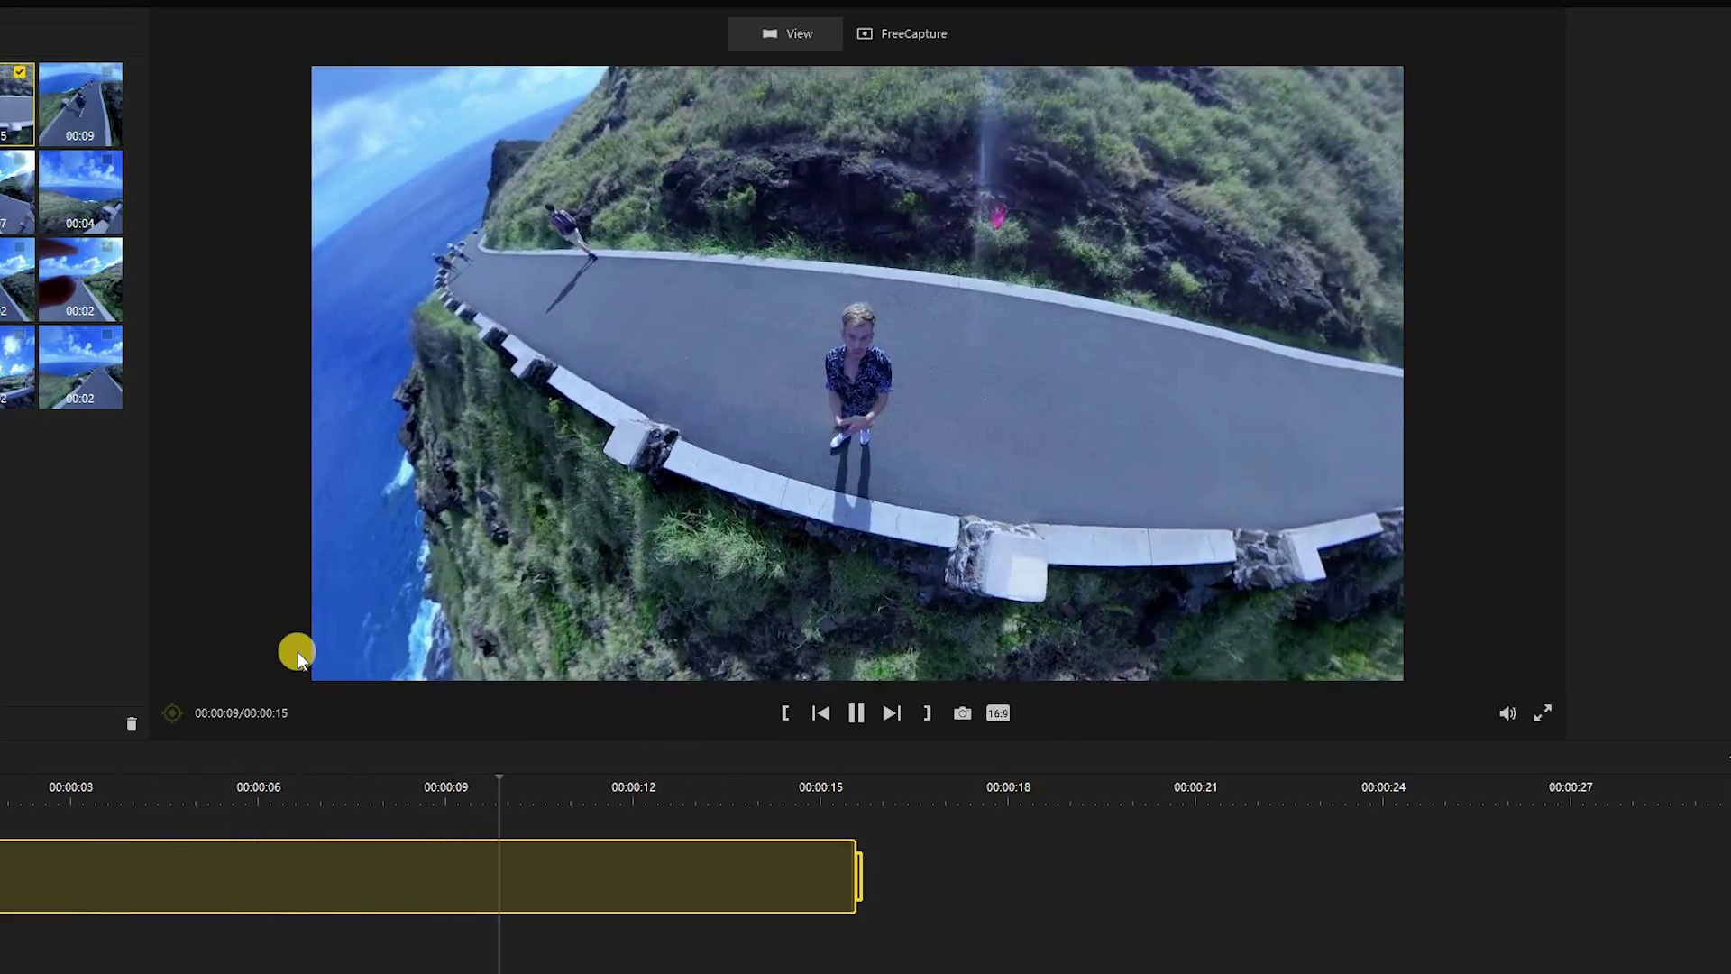
{"action": "left_click", "coordinate": [81, 104]}
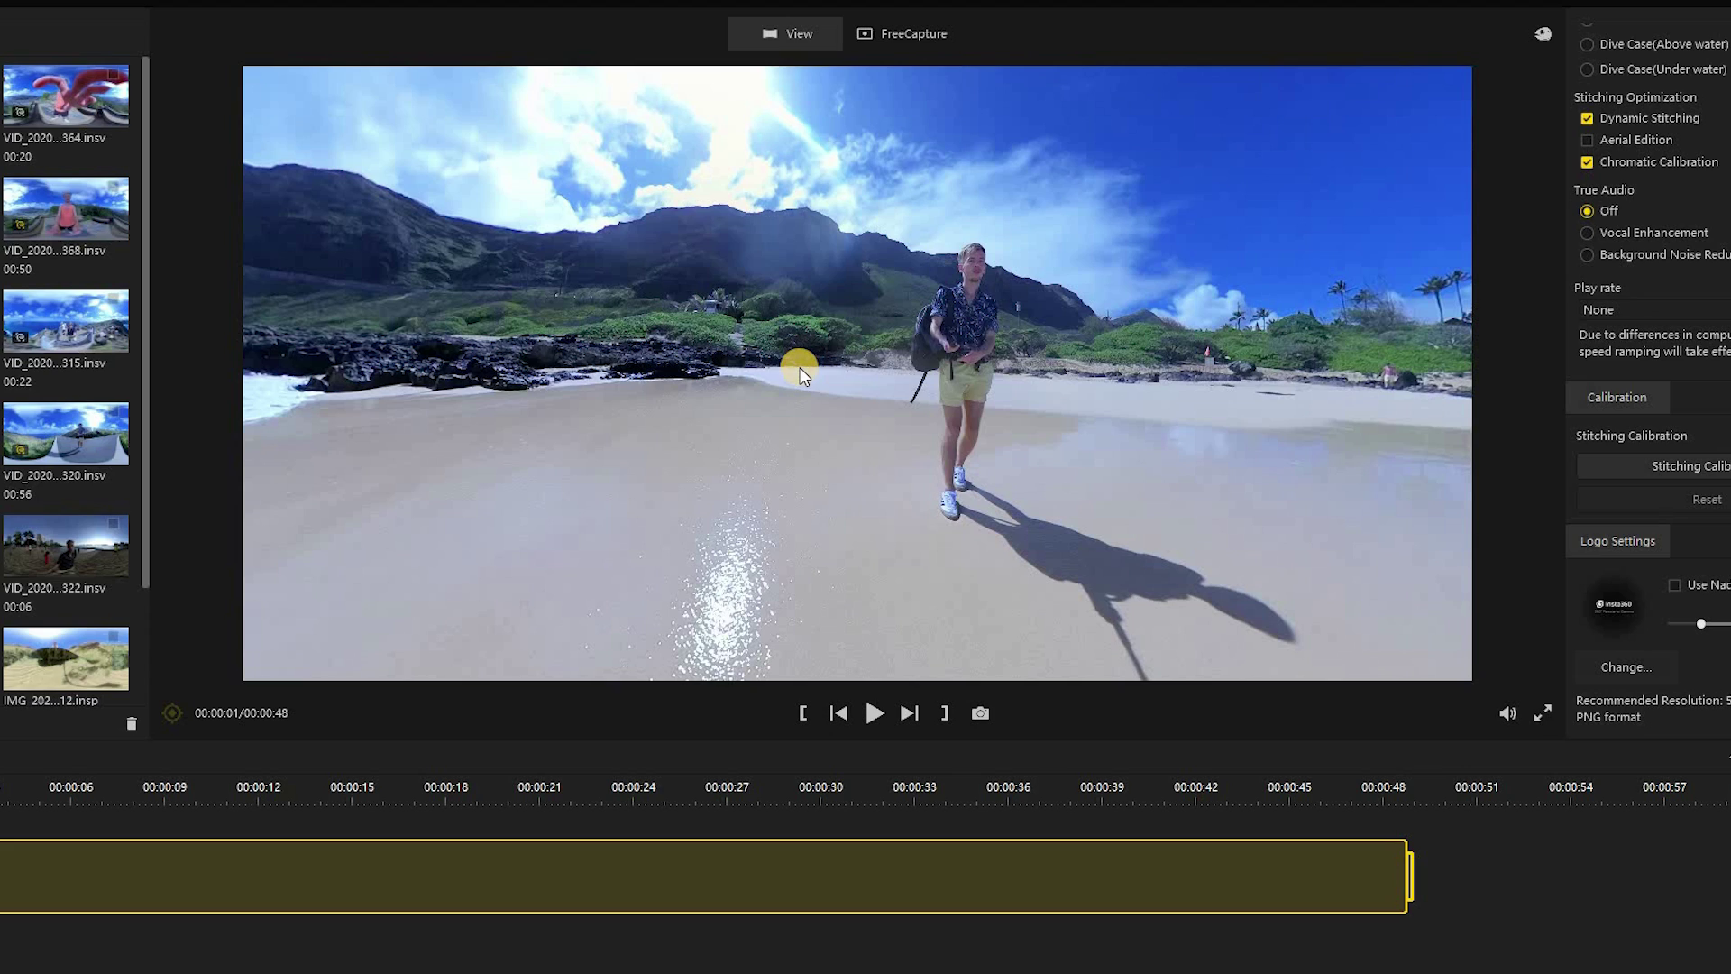
- Set the beach clip's play rate to 32x and preview the sped-up playback
{"action": "scroll", "coordinate": [1691, 581], "scroll_direction": "up", "scroll_amount": 2}
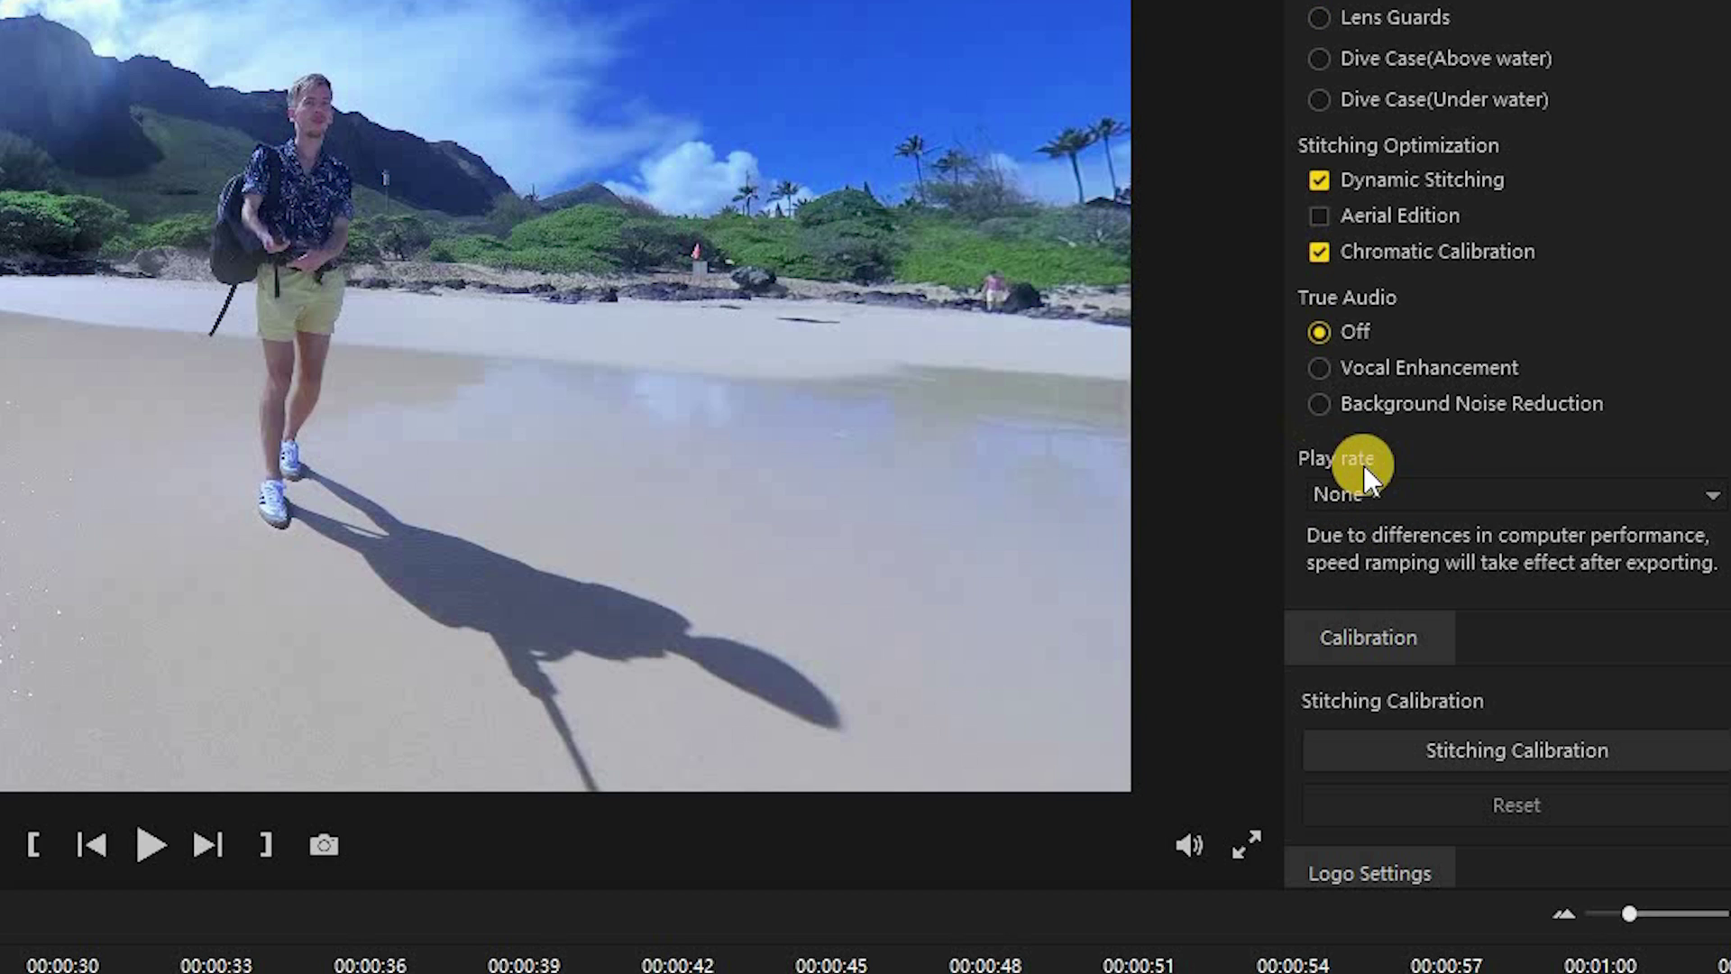
{"action": "left_click", "coordinate": [1377, 494]}
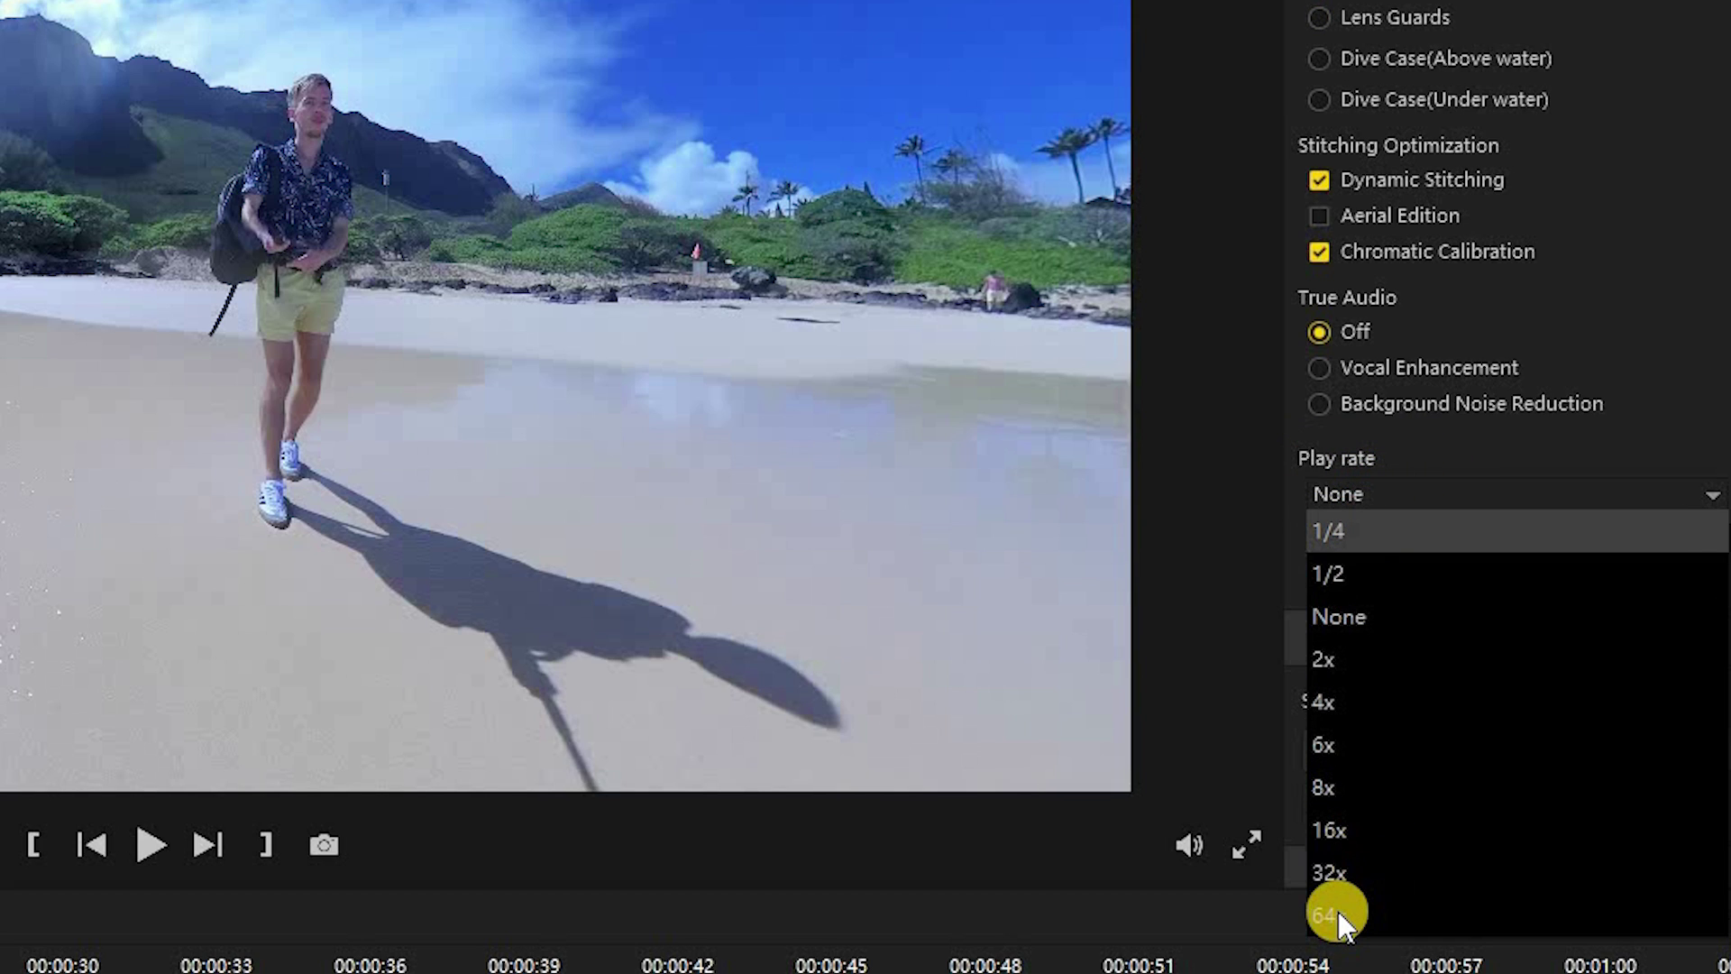
{"action": "left_click", "coordinate": [1339, 911]}
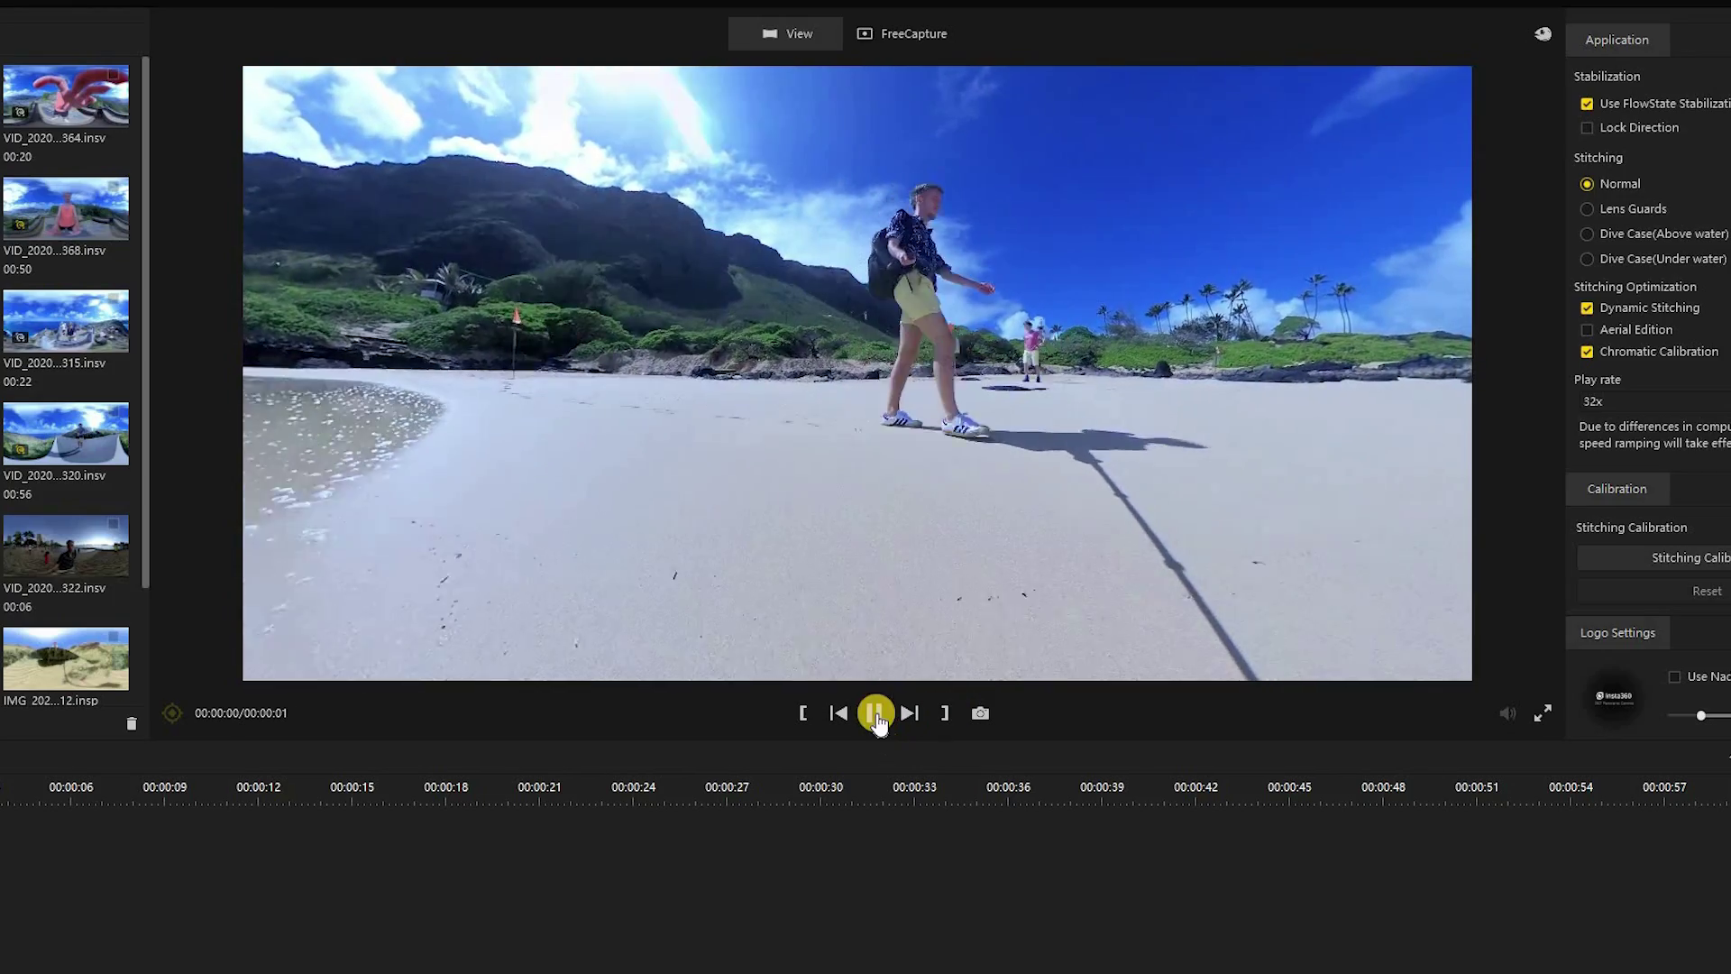
{"action": "left_click", "coordinate": [874, 713]}
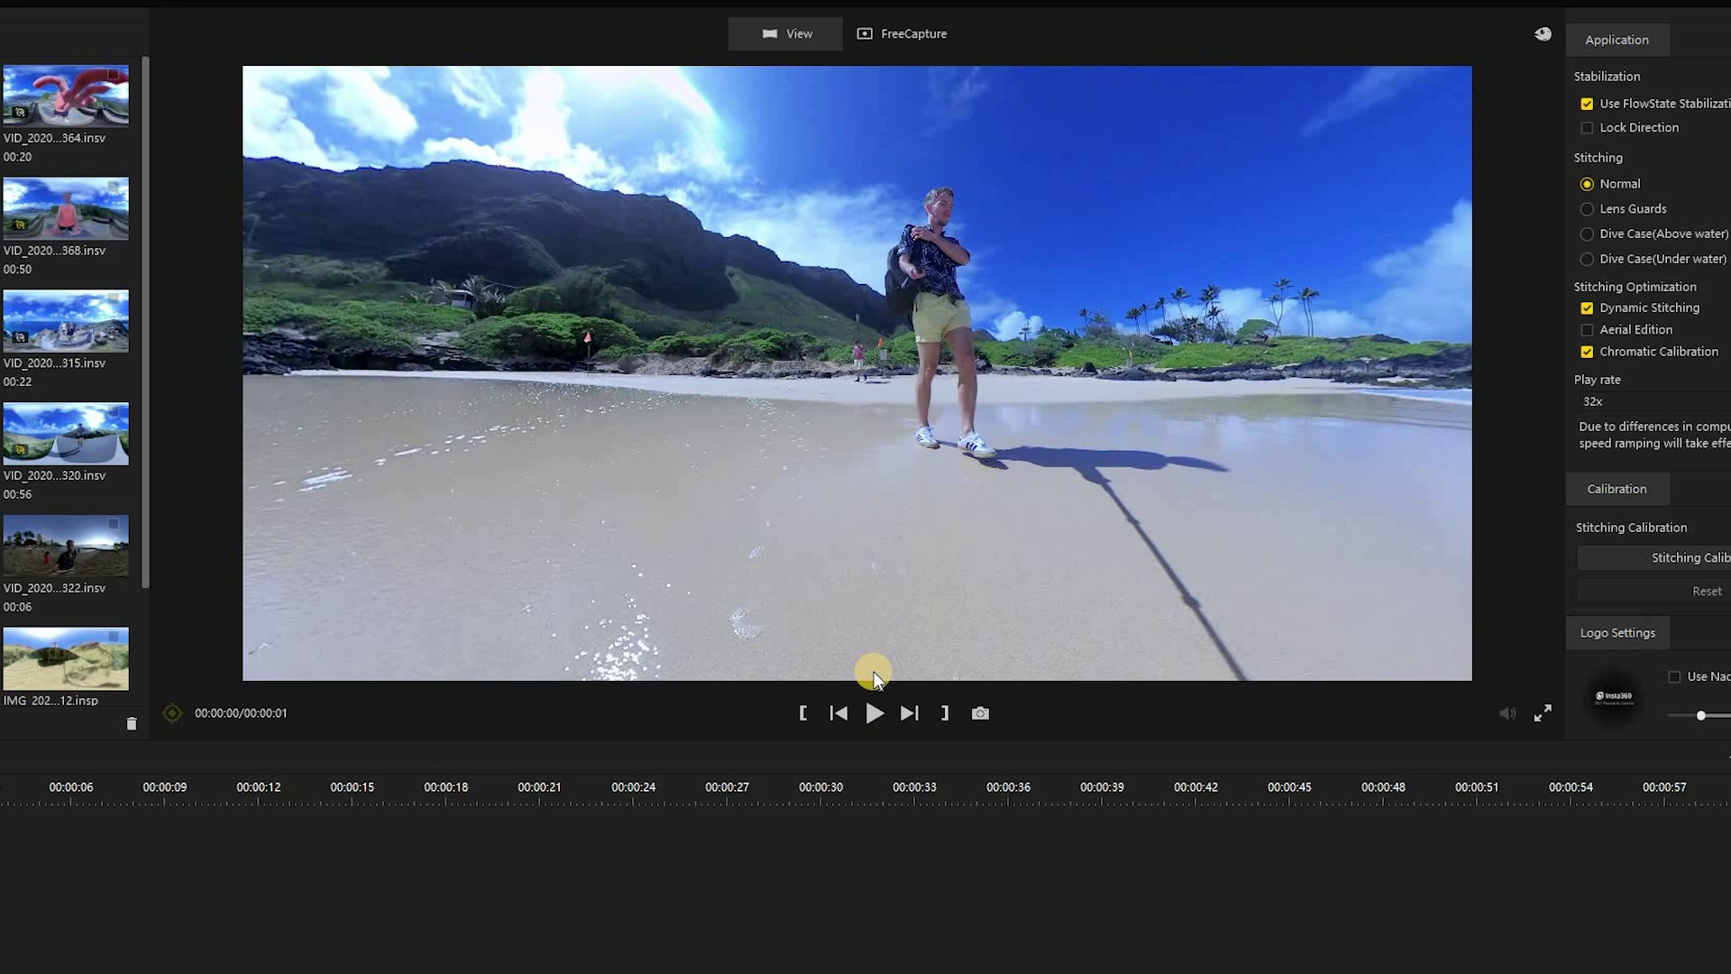
- Set the beach clip's play rate to 1/4 and look around the 360 view during slow-motion playback
{"action": "left_click", "coordinate": [1640, 408]}
{"action": "left_click", "coordinate": [1614, 419]}
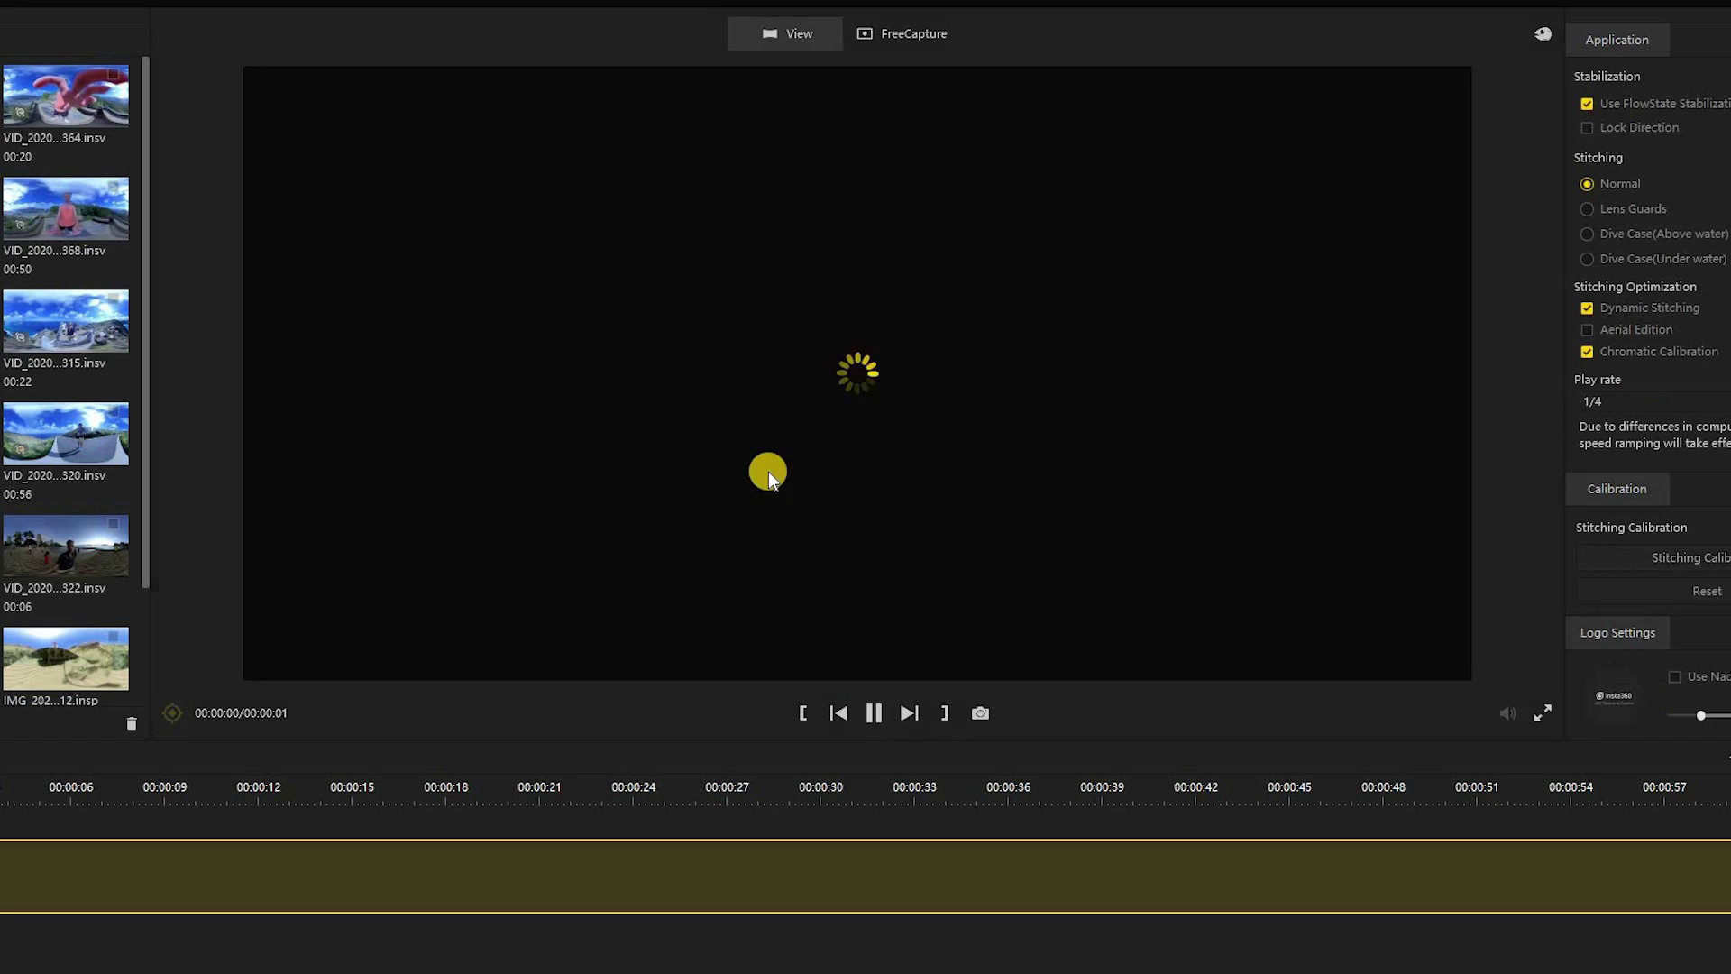
{"action": "left_click_drag", "start_coordinate": [1378, 246], "coordinate": [1127, 322]}
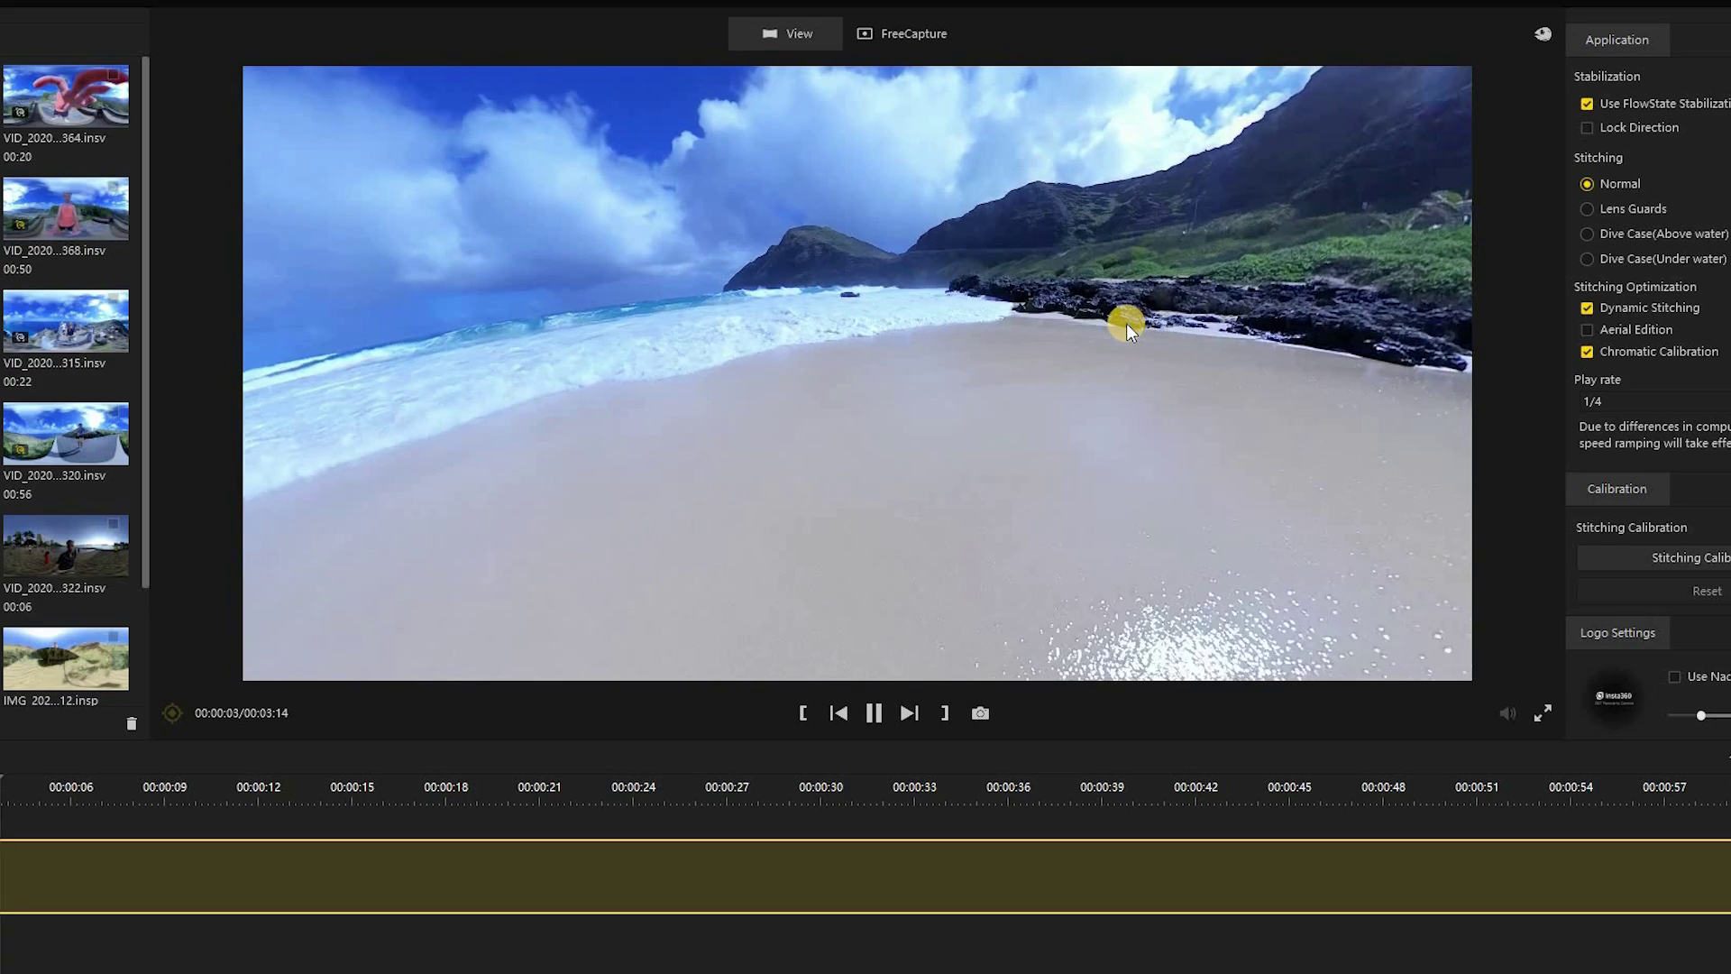
{"action": "left_click", "coordinate": [998, 332]}
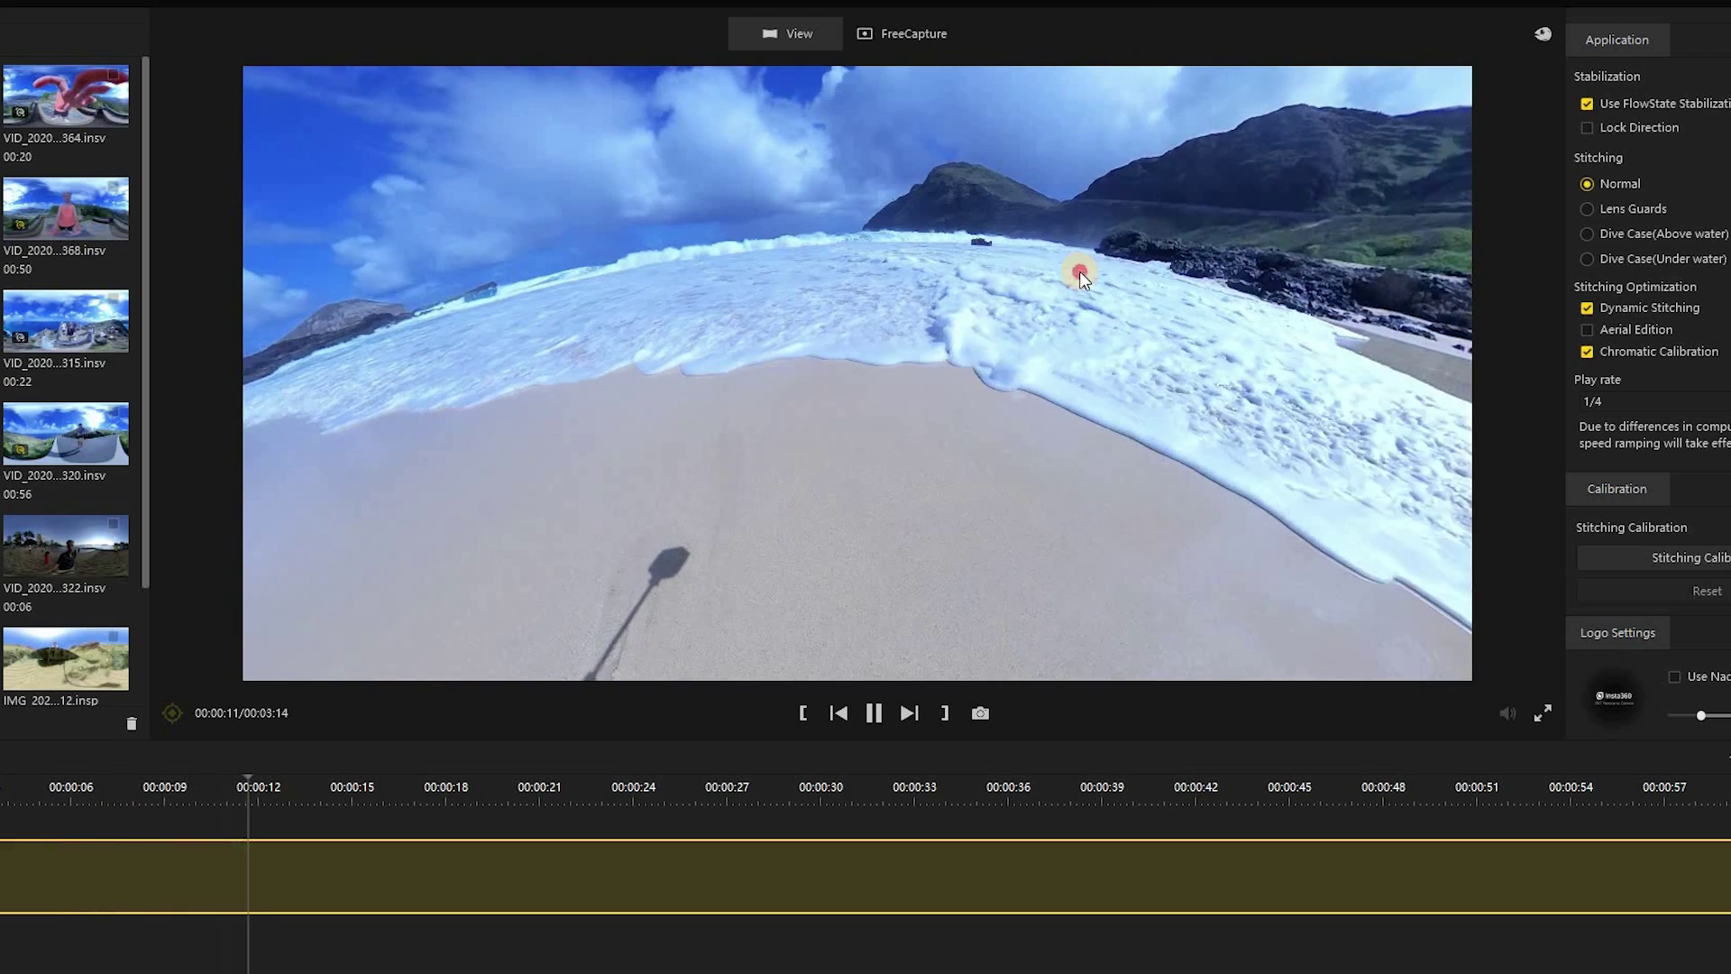
{"action": "left_click_drag", "start_coordinate": [1145, 326], "coordinate": [1069, 382]}
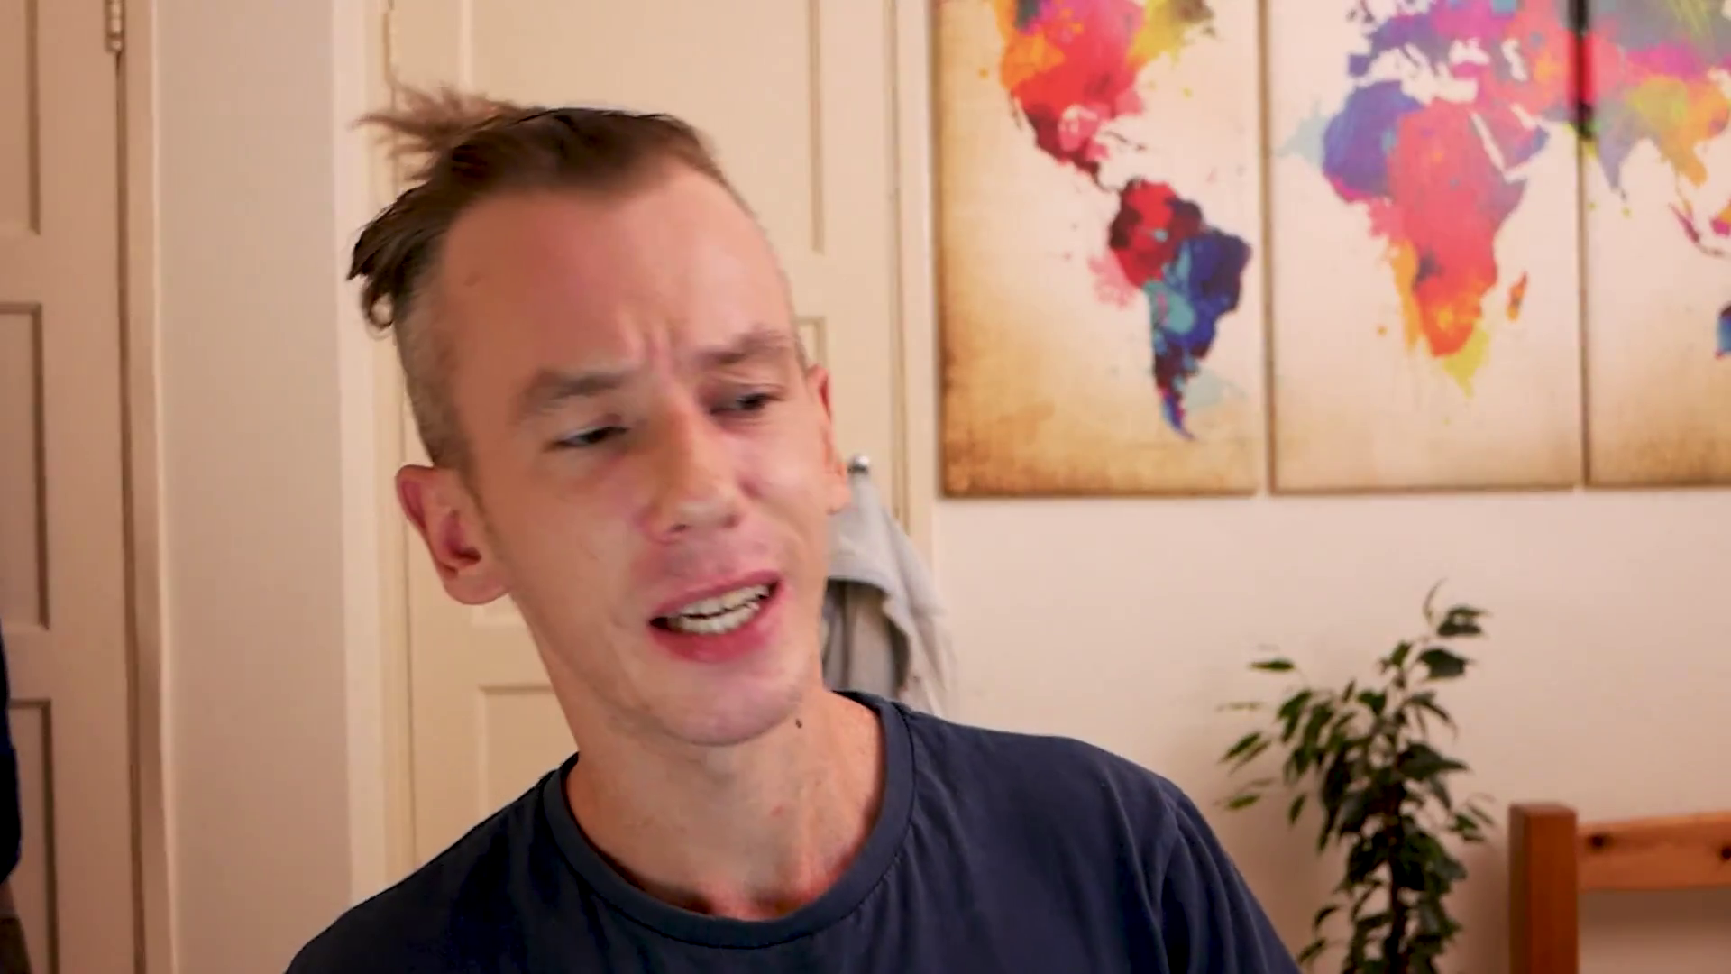
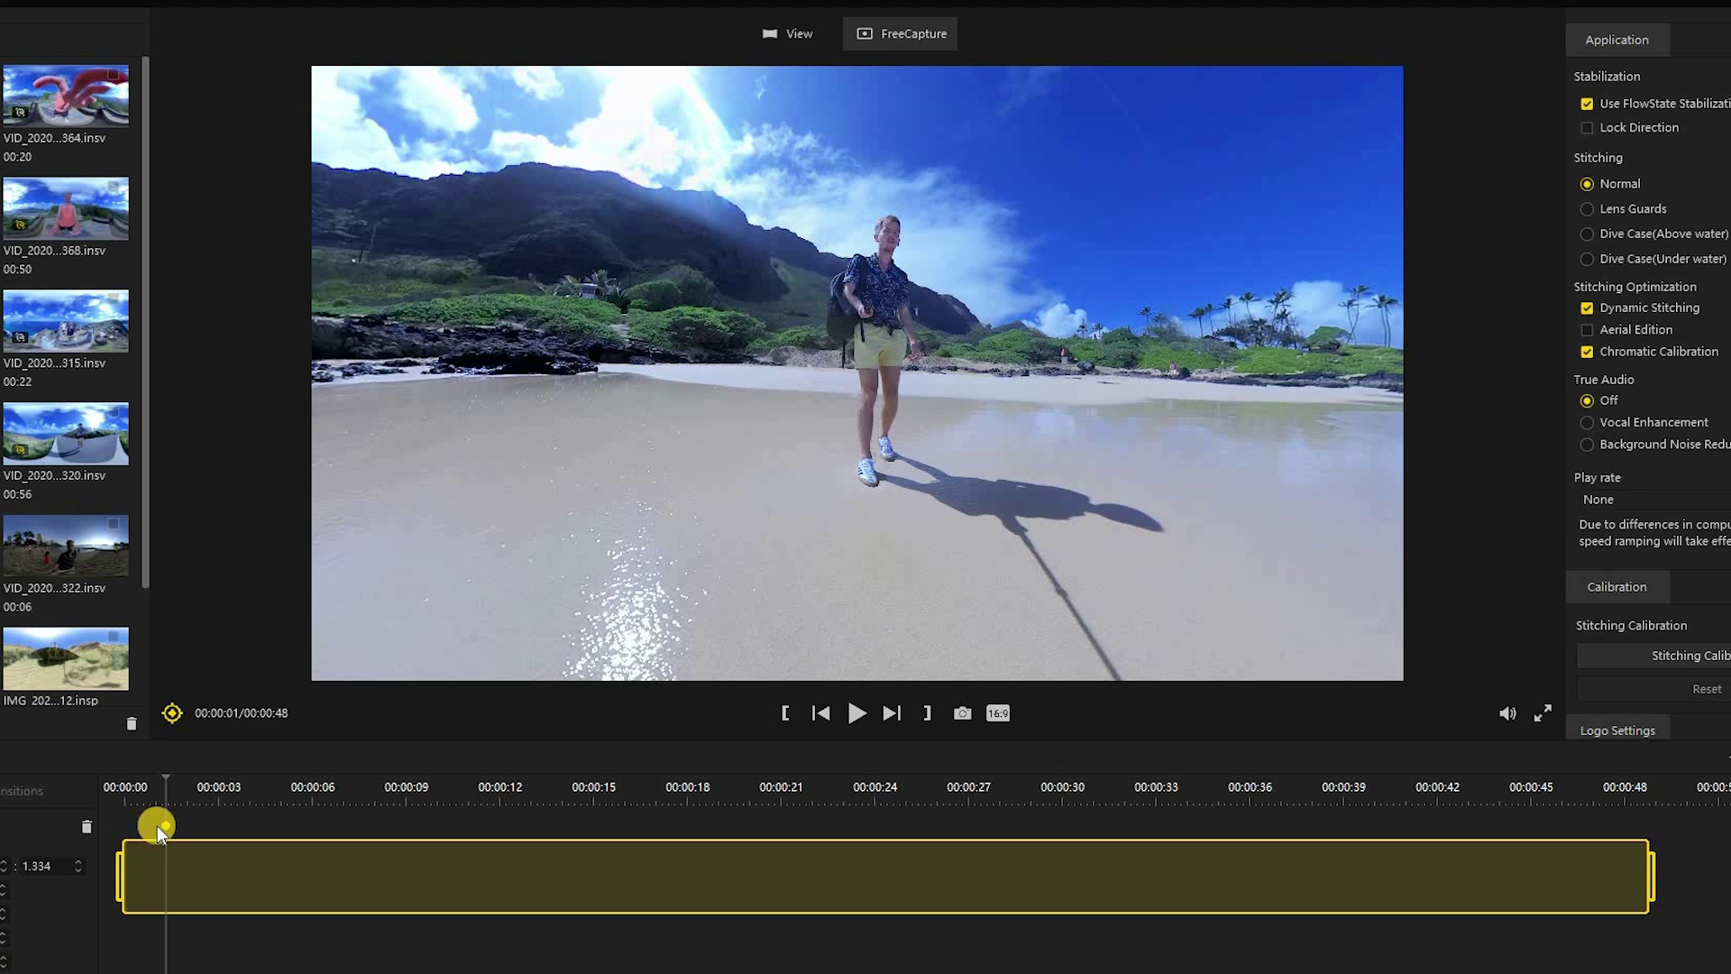
- Reframe the FreeCapture view at the keyframe about 1.3 seconds in to a wide shot with the walking man centred
{"action": "left_click_drag", "start_coordinate": [994, 484], "coordinate": [862, 232]}
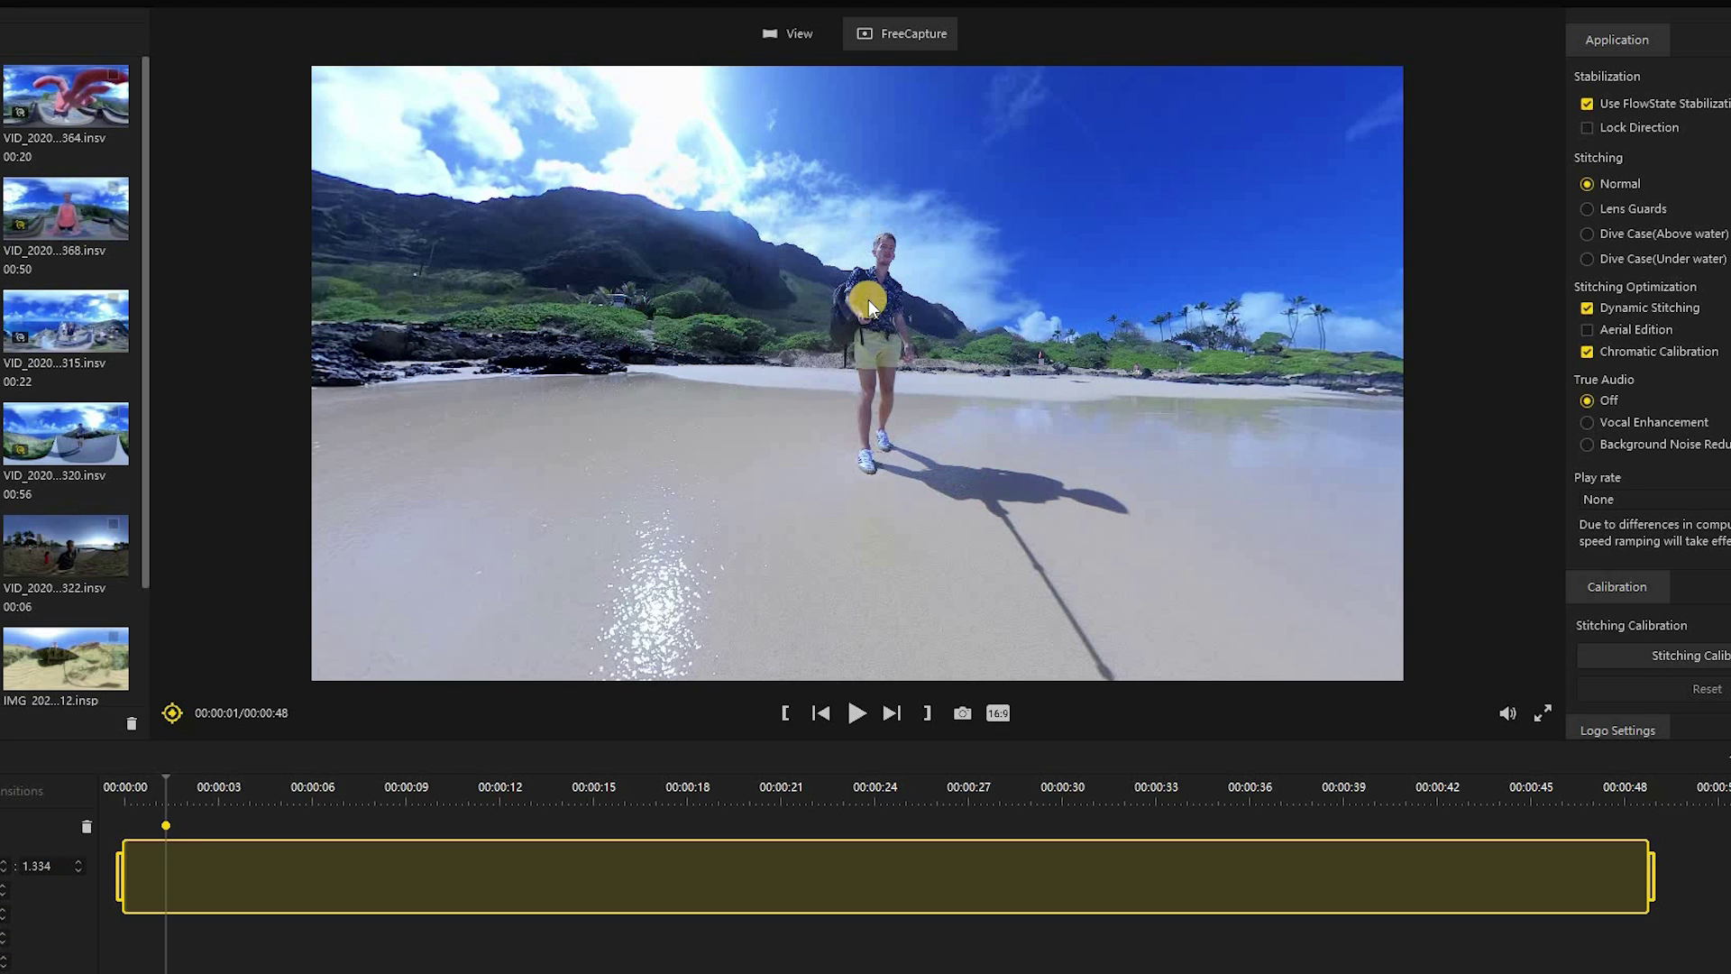
{"action": "scroll", "coordinate": [916, 386], "scroll_direction": "down", "scroll_amount": 3}
{"action": "scroll", "coordinate": [879, 366], "scroll_direction": "up", "scroll_amount": 3}
{"action": "scroll", "coordinate": [874, 345], "scroll_direction": "down", "scroll_amount": 2}
{"action": "left_click_drag", "start_coordinate": [875, 345], "coordinate": [696, 361]}
{"action": "scroll", "coordinate": [691, 366], "scroll_direction": "up", "scroll_amount": 3}
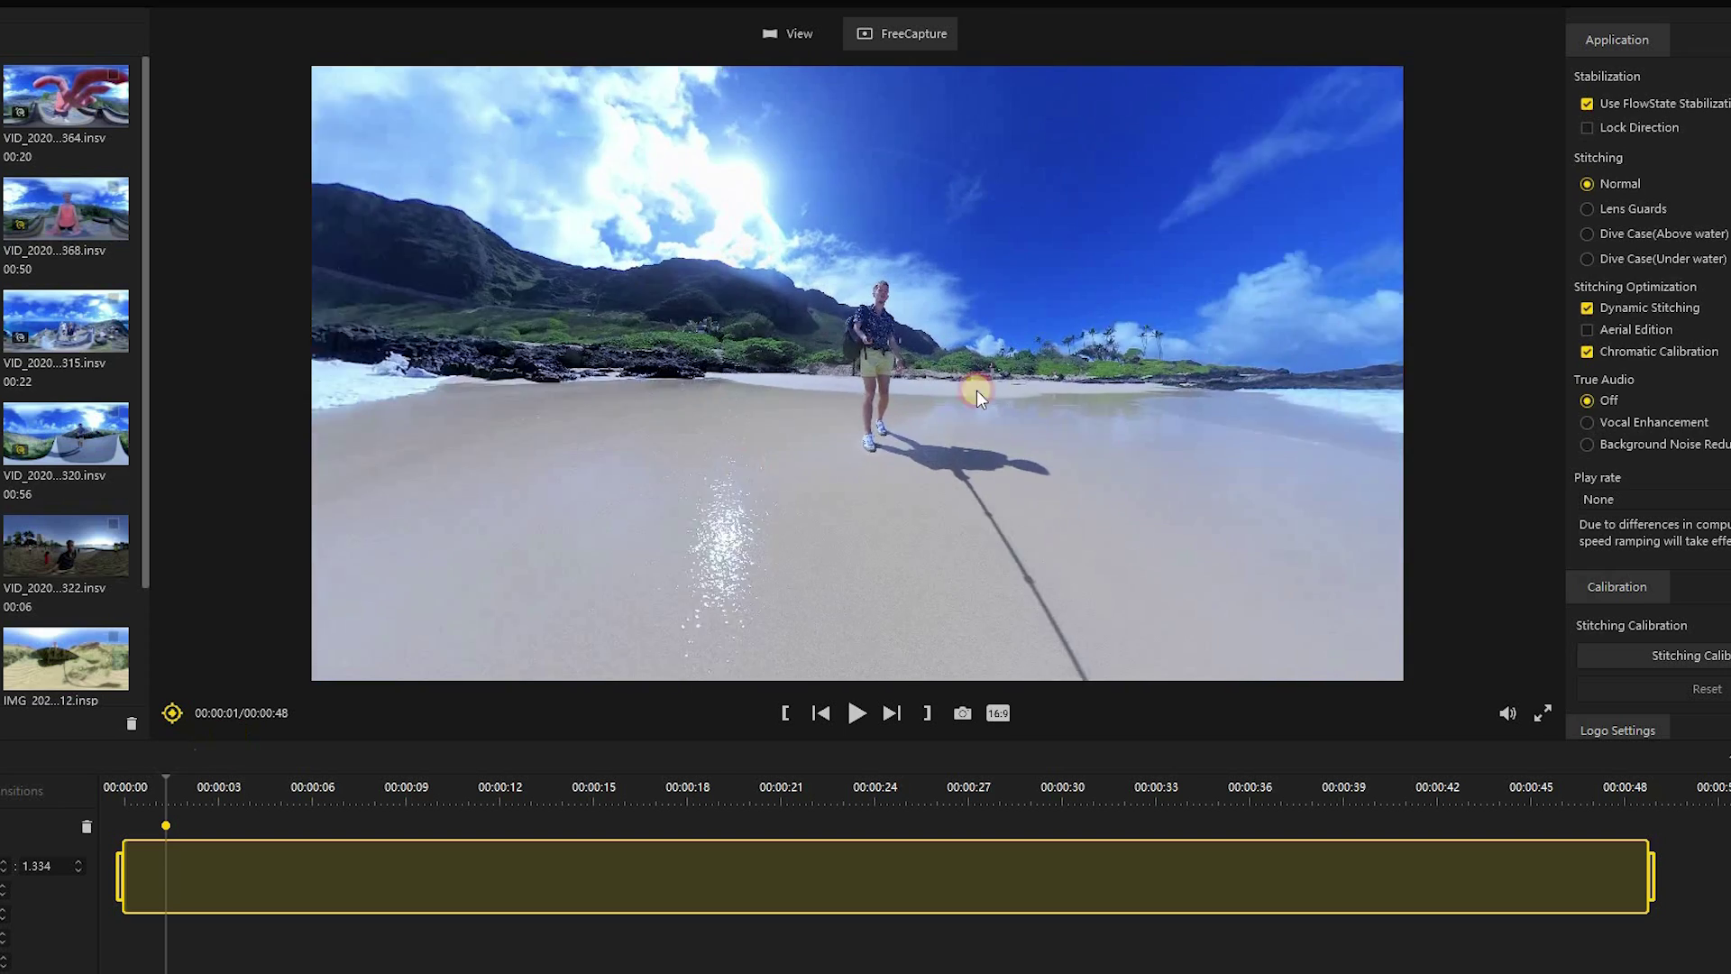
{"action": "left_click_drag", "start_coordinate": [902, 403], "coordinate": [923, 475]}
{"action": "scroll", "coordinate": [872, 444], "scroll_direction": "down", "scroll_amount": 5}
{"action": "scroll", "coordinate": [850, 506], "scroll_direction": "up", "scroll_amount": 3}
{"action": "scroll", "coordinate": [924, 476], "scroll_direction": "up", "scroll_amount": 2}
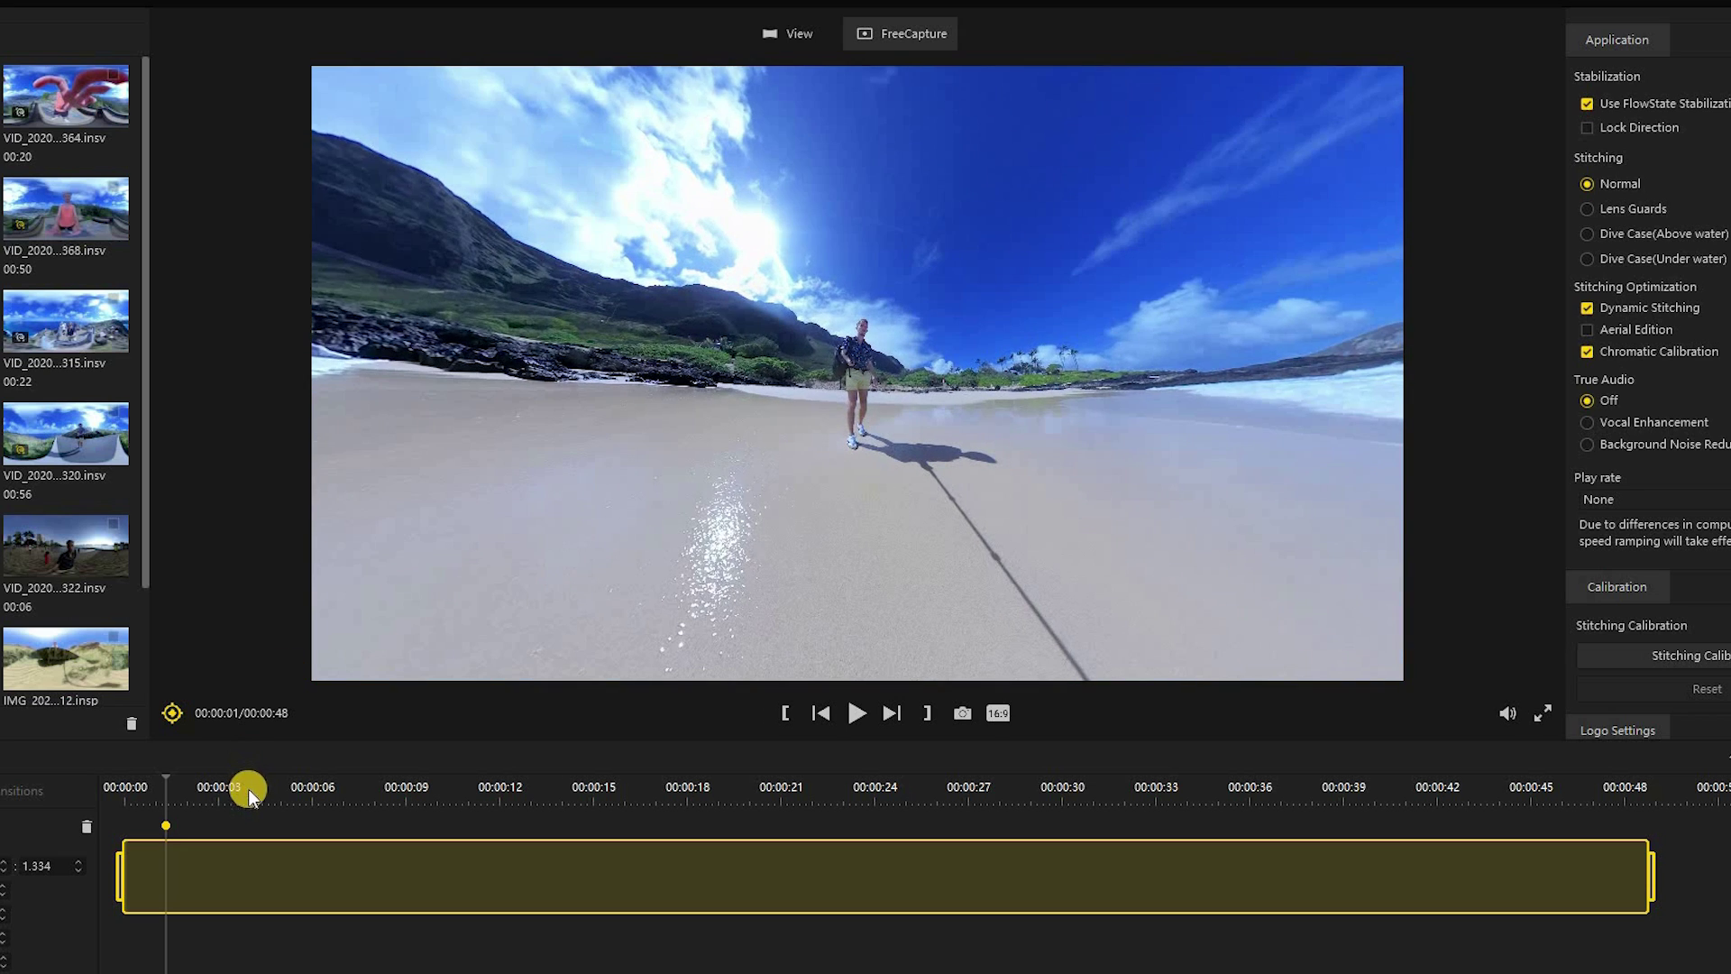
- Add a keyframe at about 8.6 seconds with the view zoomed in closer on the man
{"action": "left_click", "coordinate": [242, 786]}
{"action": "left_click_drag", "start_coordinate": [321, 783], "coordinate": [391, 781]}
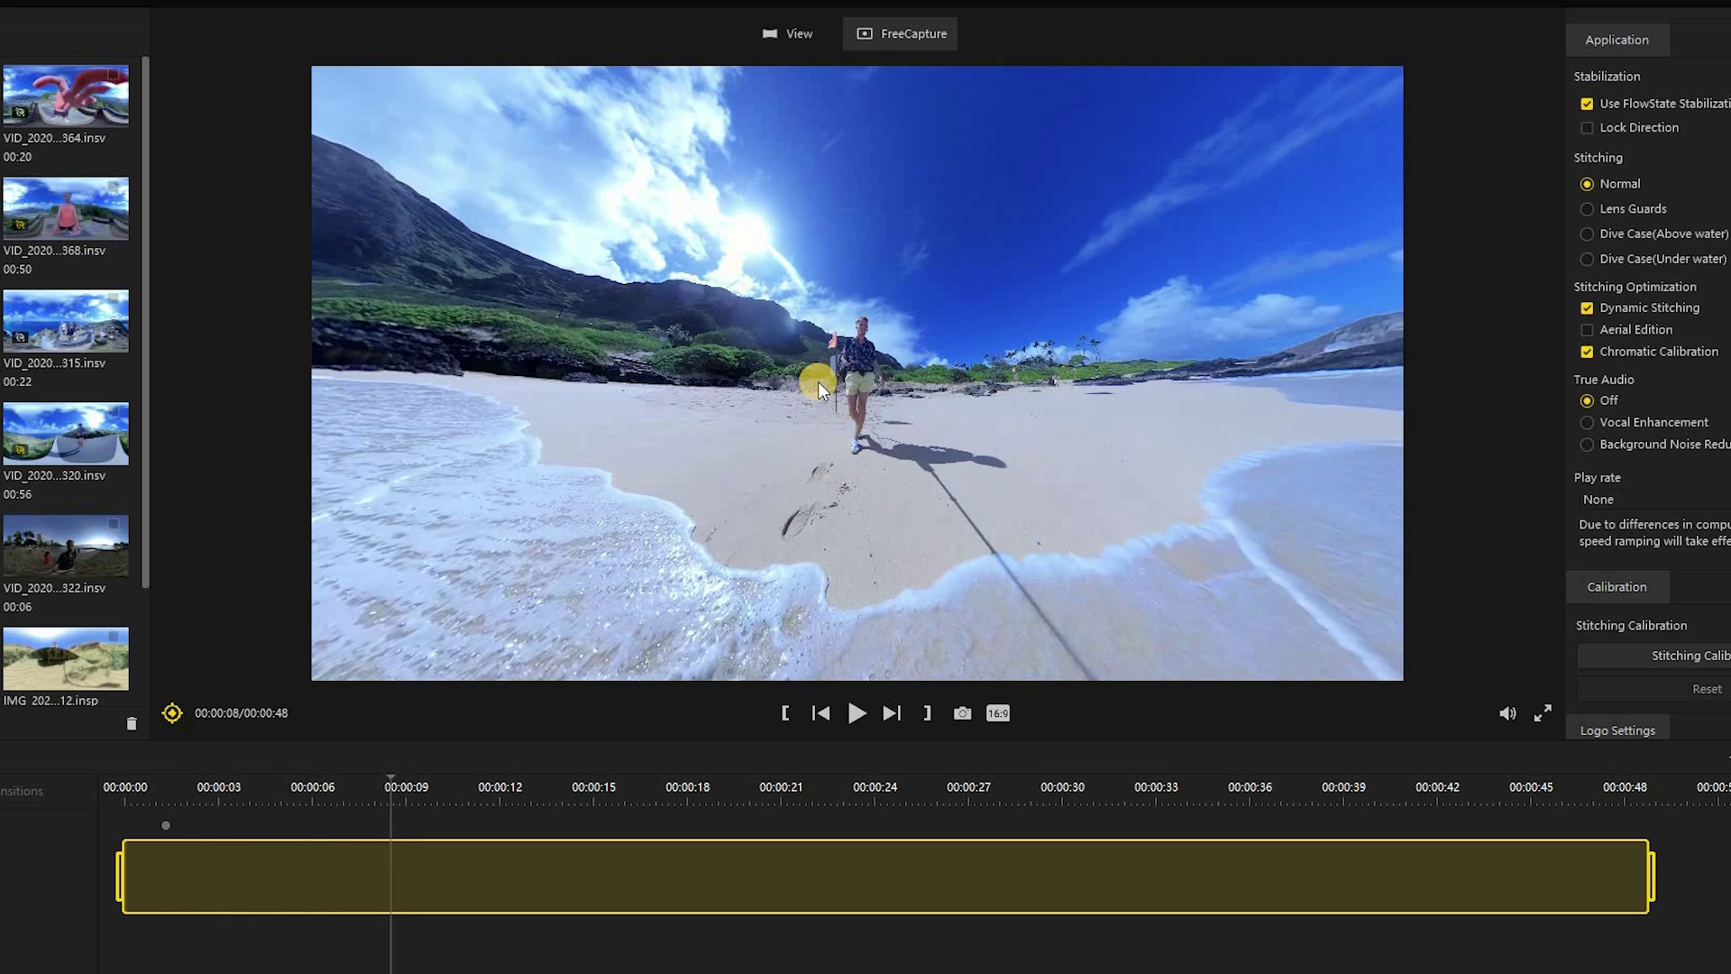
{"action": "left_click_drag", "start_coordinate": [868, 366], "coordinate": [150, 784]}
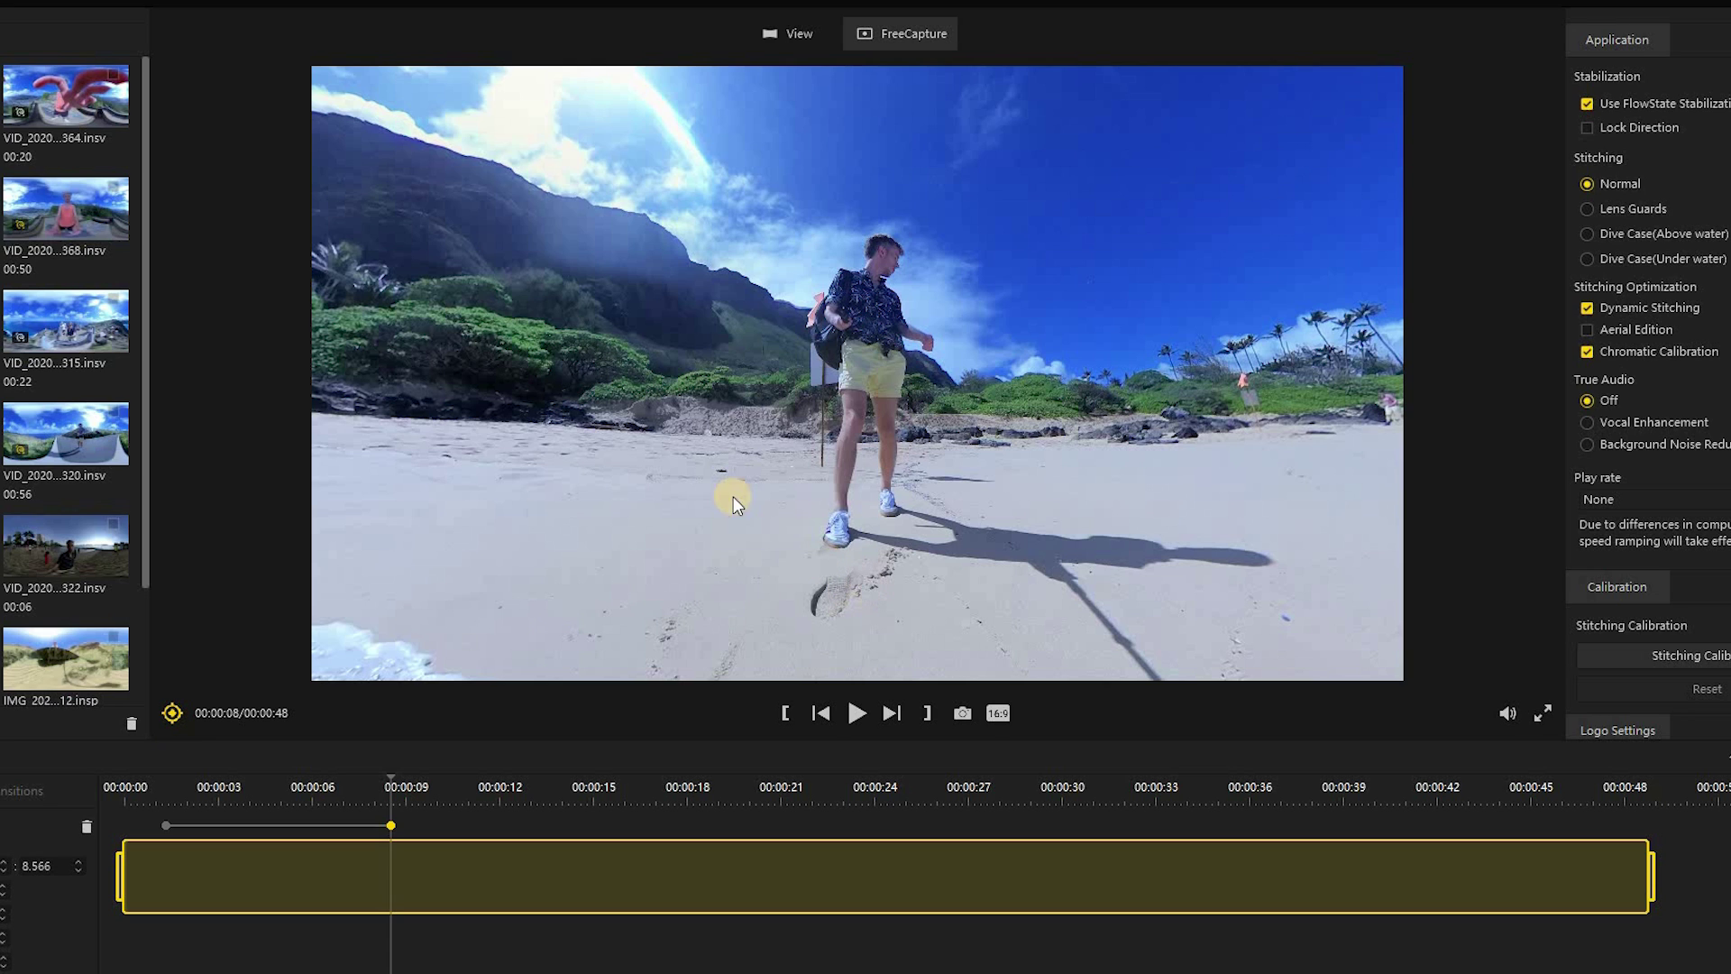
- Play back the transition between the first two keyframes
{"action": "left_click_drag", "start_coordinate": [390, 792], "coordinate": [150, 801]}
{"action": "left_click", "coordinate": [852, 713]}
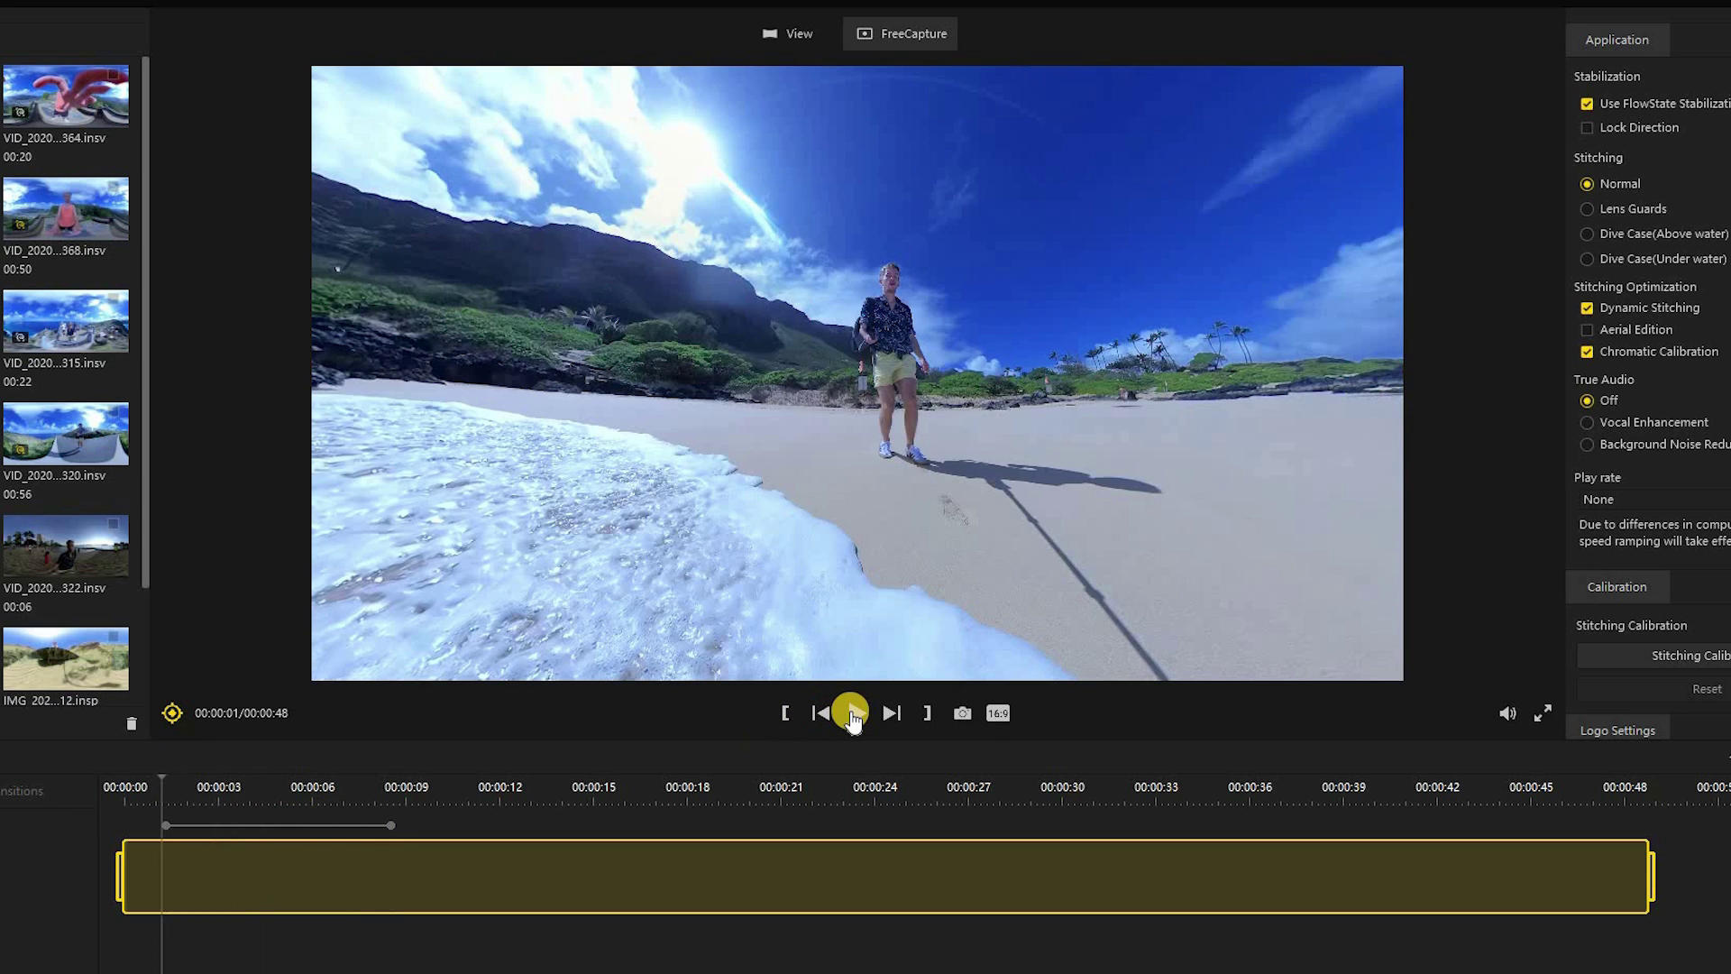
{"action": "left_click", "coordinate": [677, 532]}
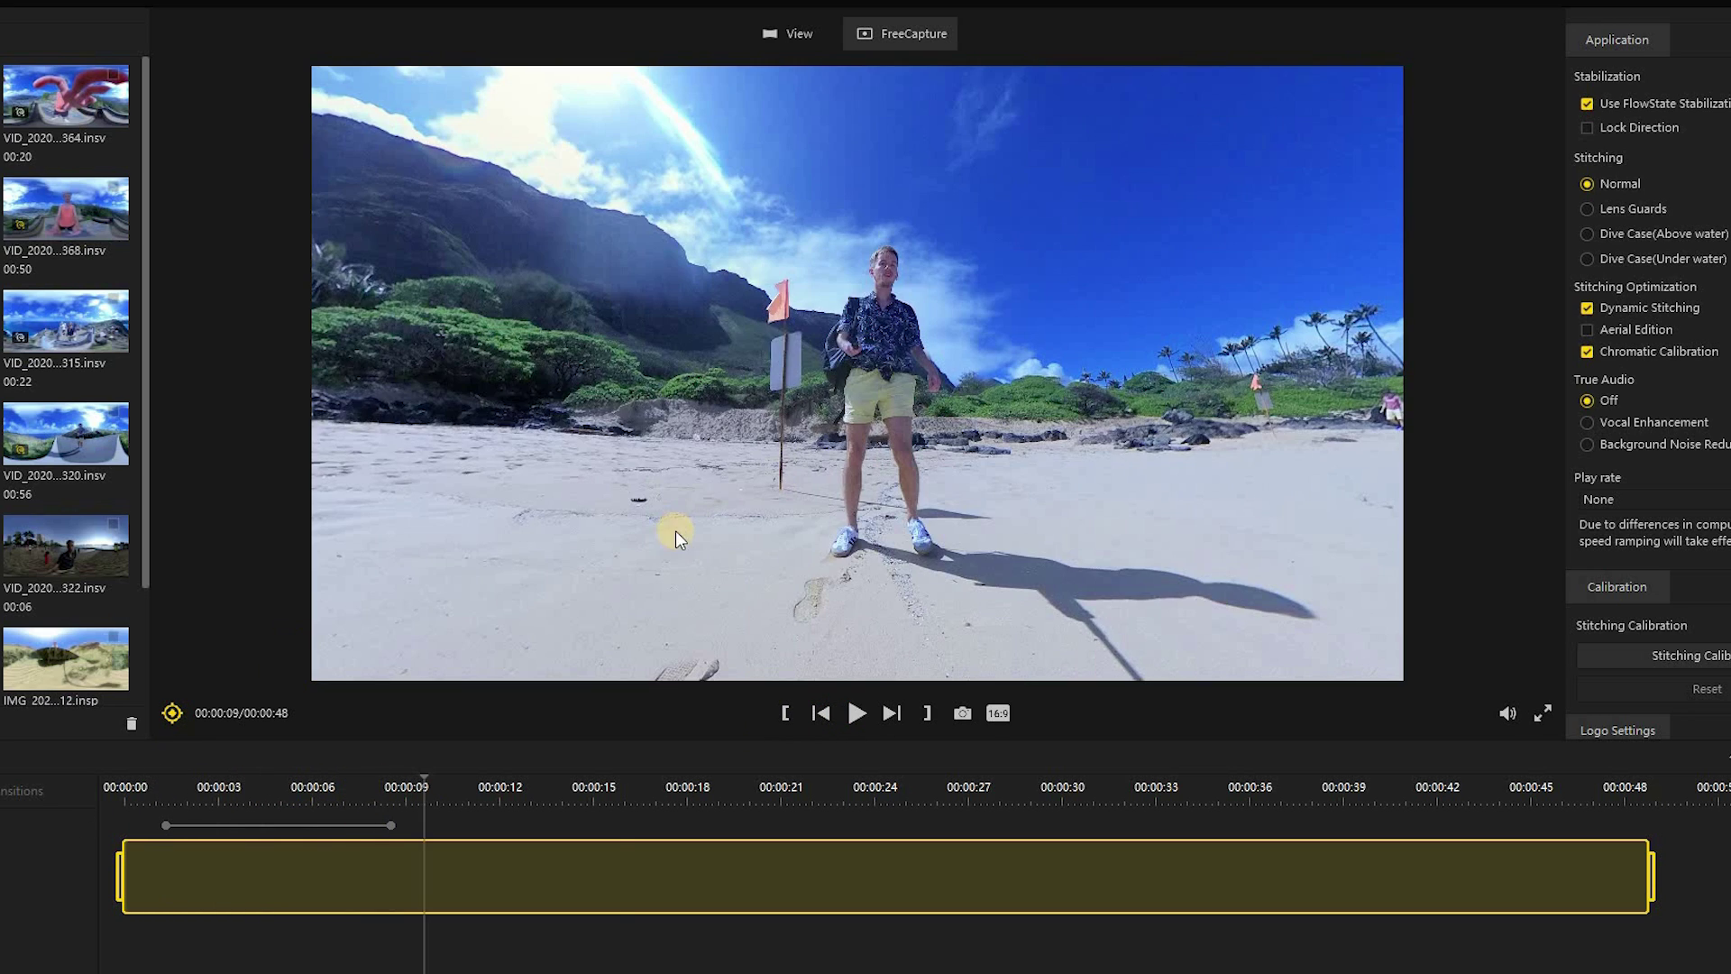
- Add further keyframes from about 15 to 45 seconds, recentring the view on the man at each one
{"action": "left_click", "coordinate": [603, 418]}
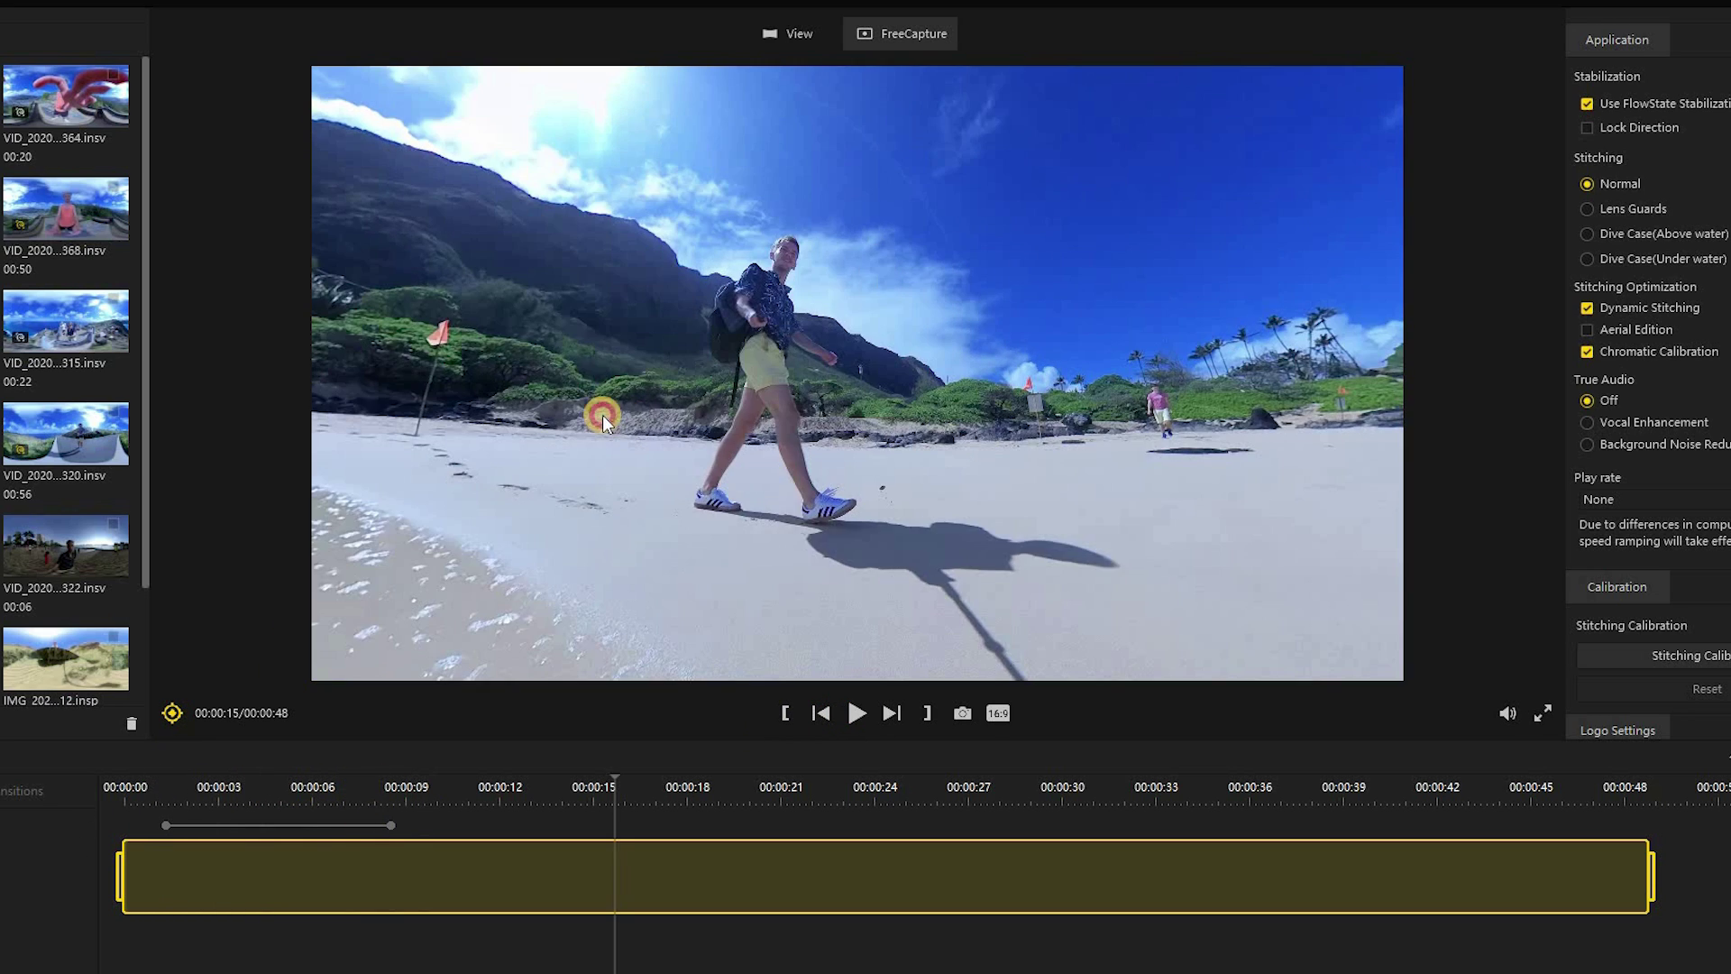
{"action": "left_click_drag", "start_coordinate": [602, 418], "coordinate": [723, 329]}
{"action": "left_click_drag", "start_coordinate": [1052, 357], "coordinate": [1001, 388]}
{"action": "left_click", "coordinate": [683, 863]}
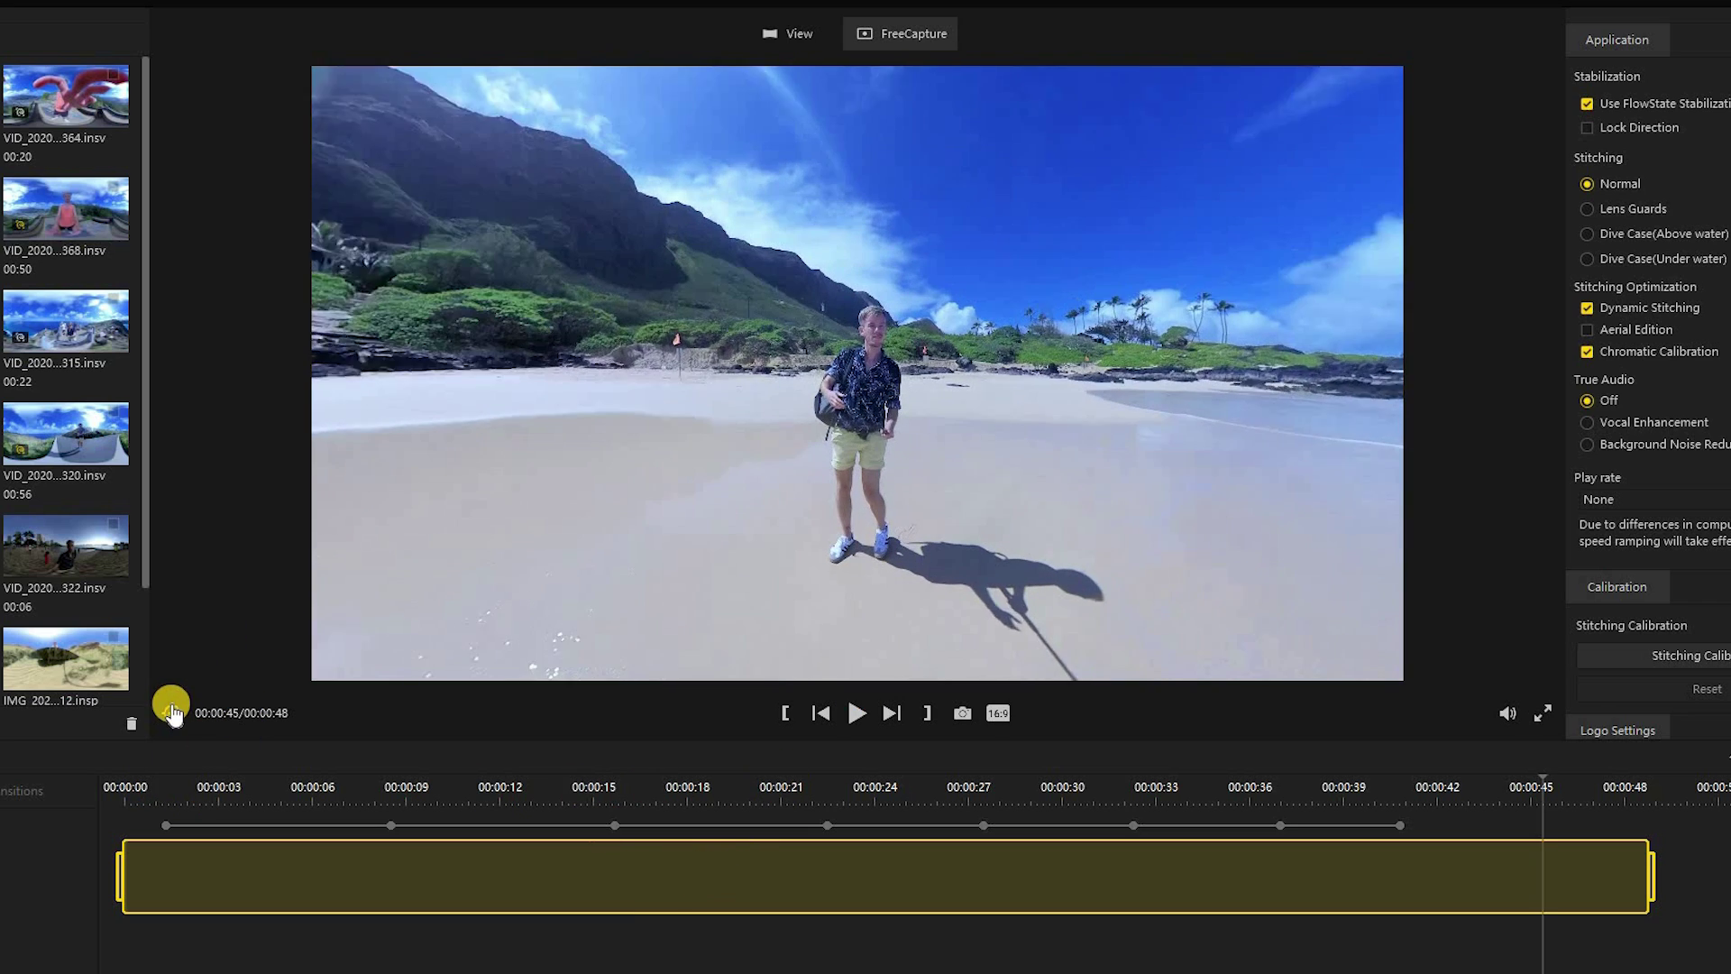
- Play back the keyframed beach clip from the first keyframe to check the camera movement
{"action": "left_click", "coordinate": [165, 794]}
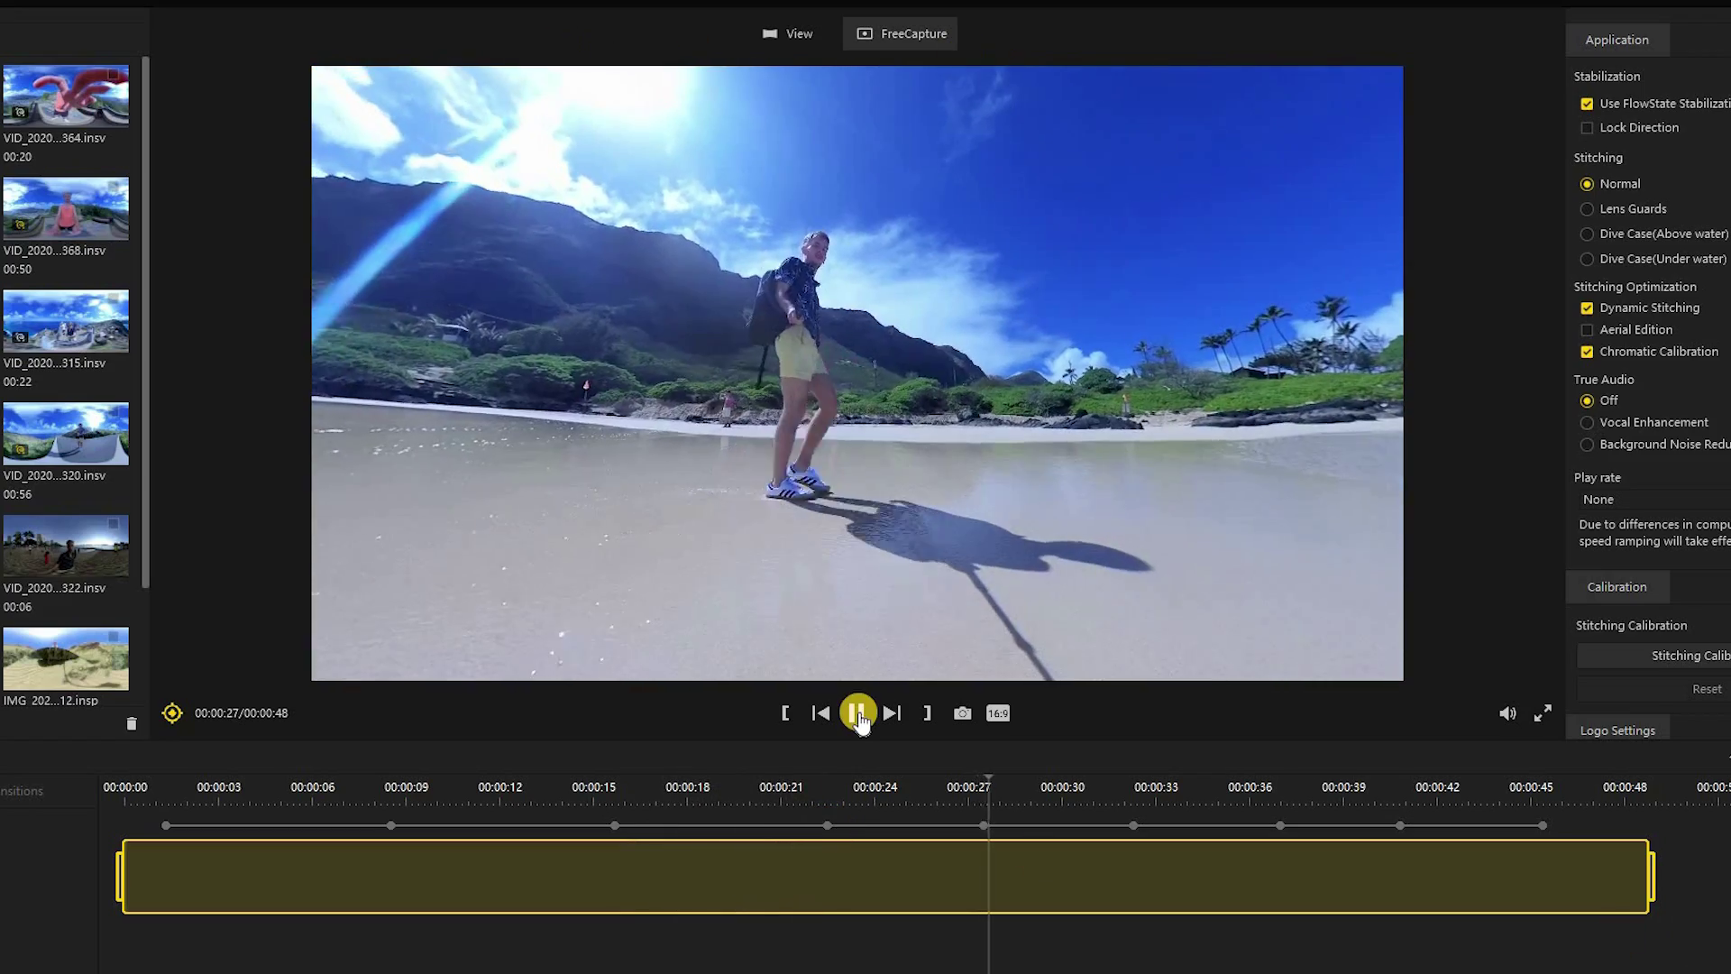
{"action": "left_click", "coordinate": [860, 715]}
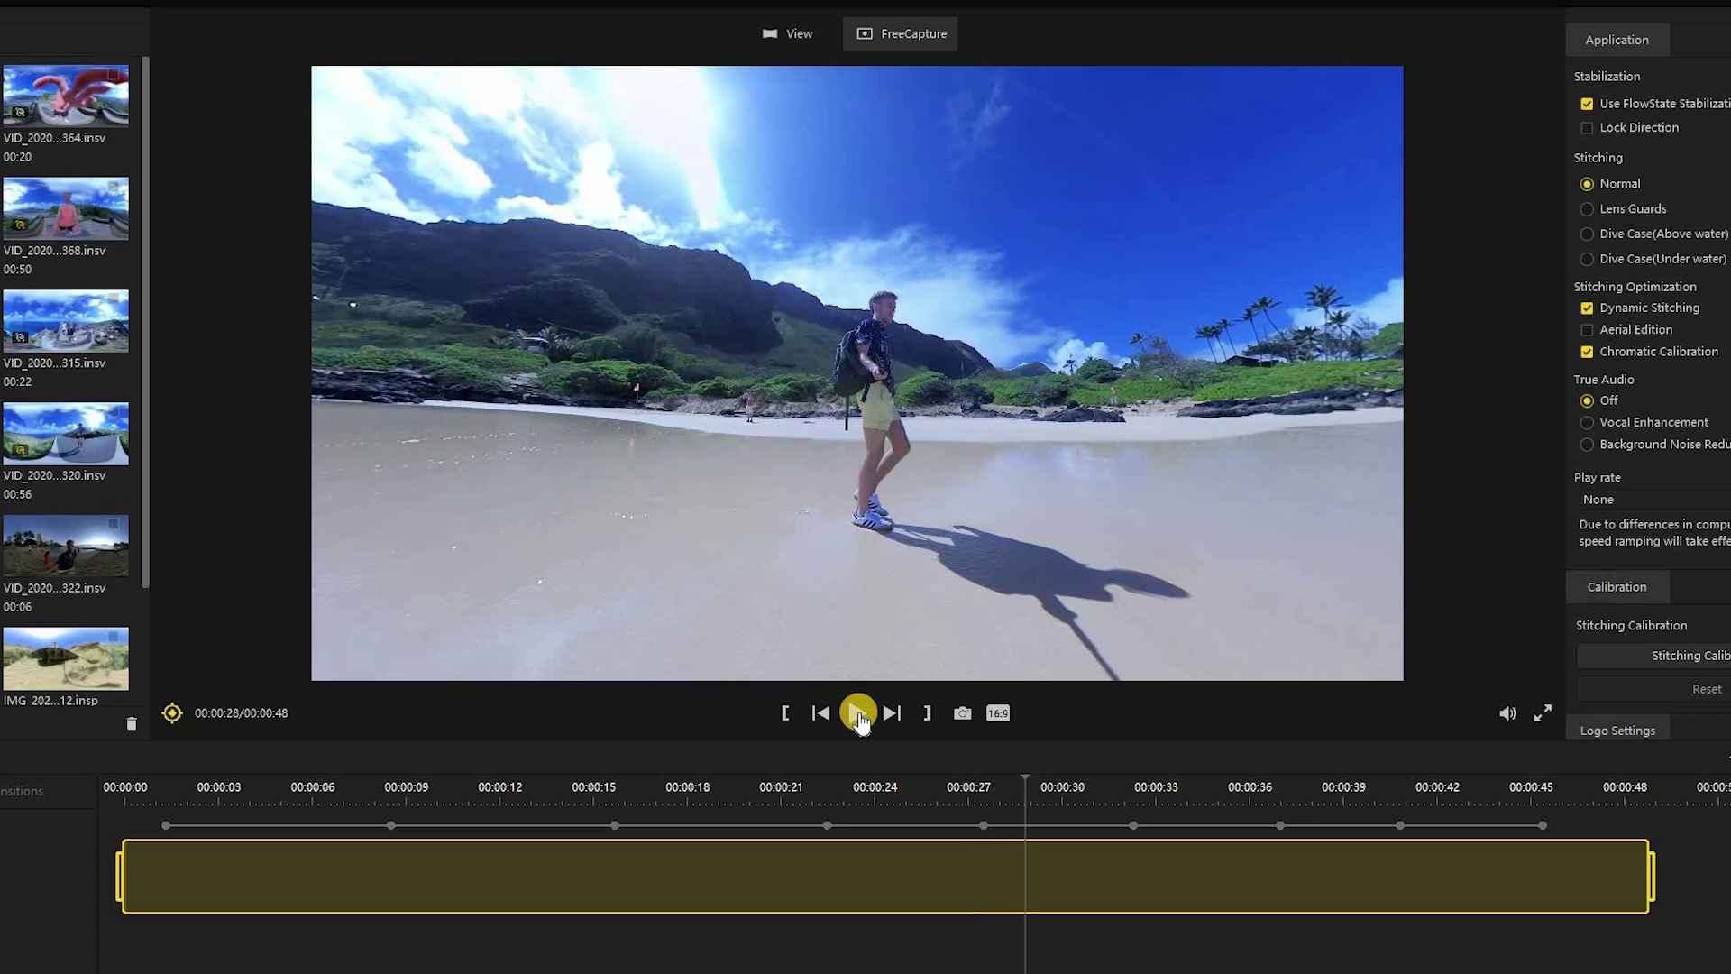
{"action": "left_click", "coordinate": [859, 714]}
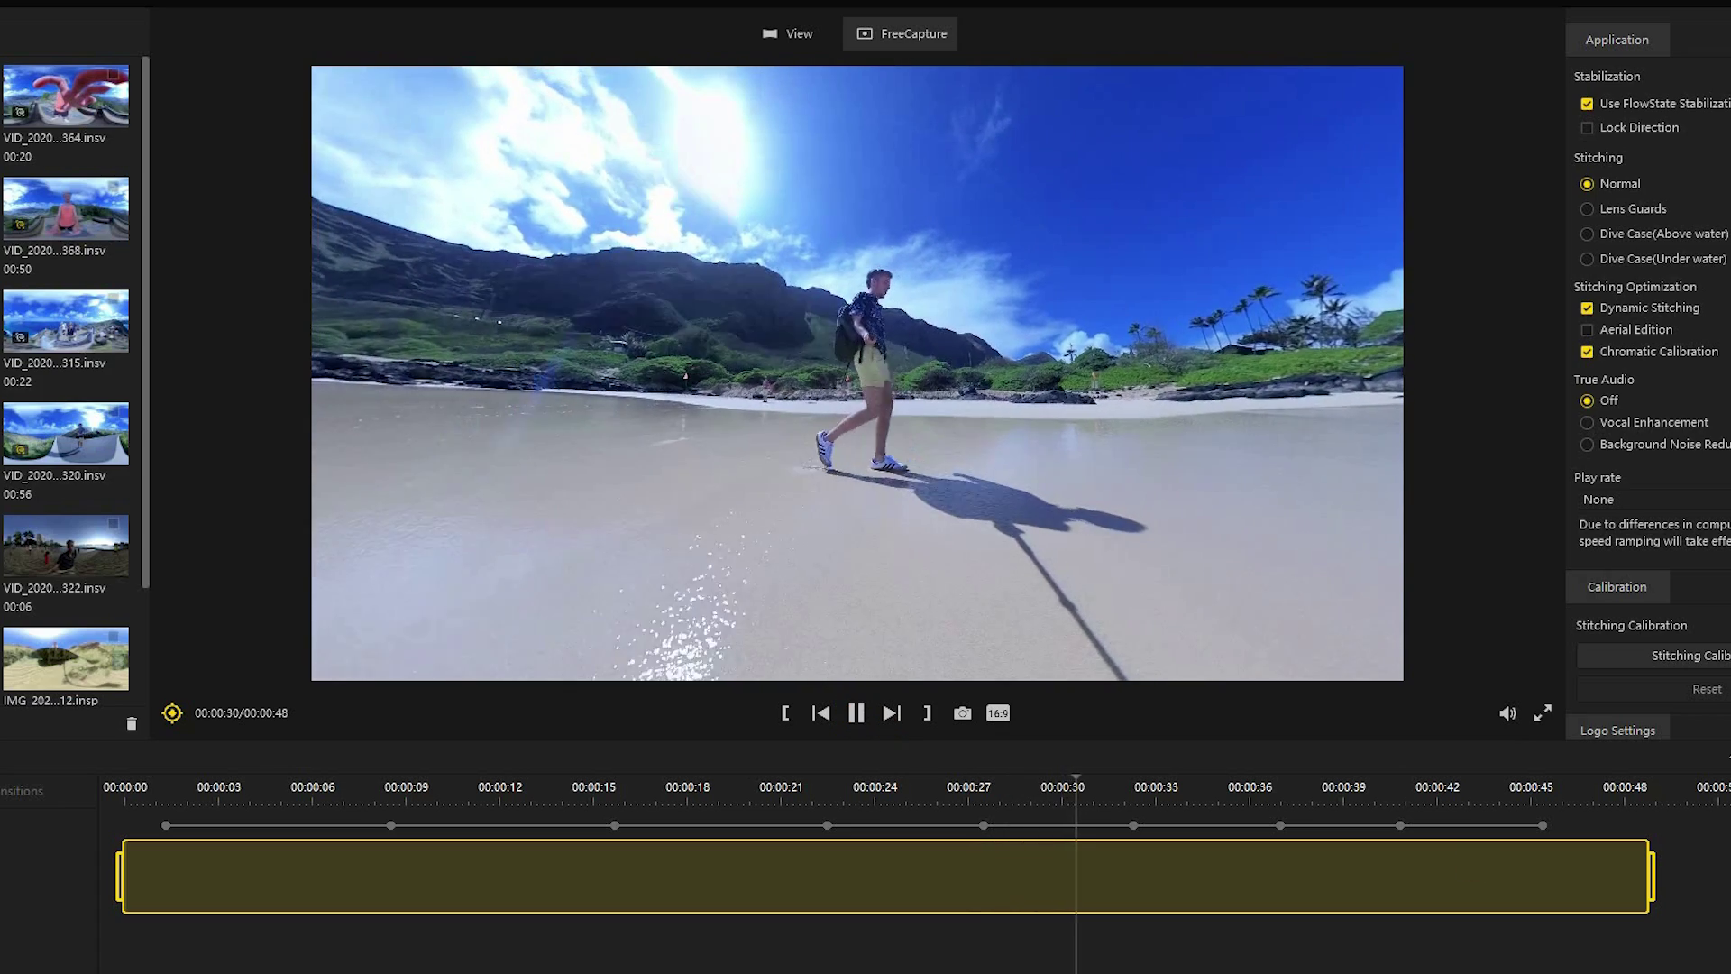